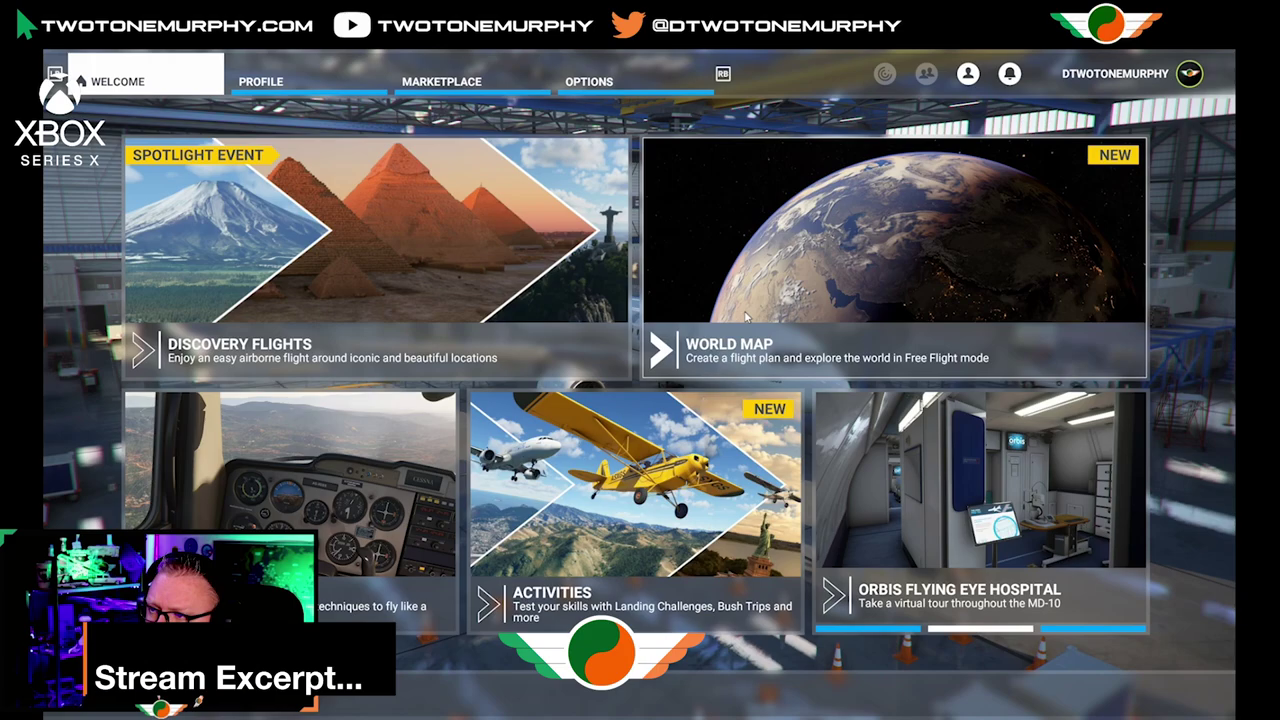
Open the World Map and reset the Liverpool-to-Nice flight plan, then zoom in
left_click(745, 317)
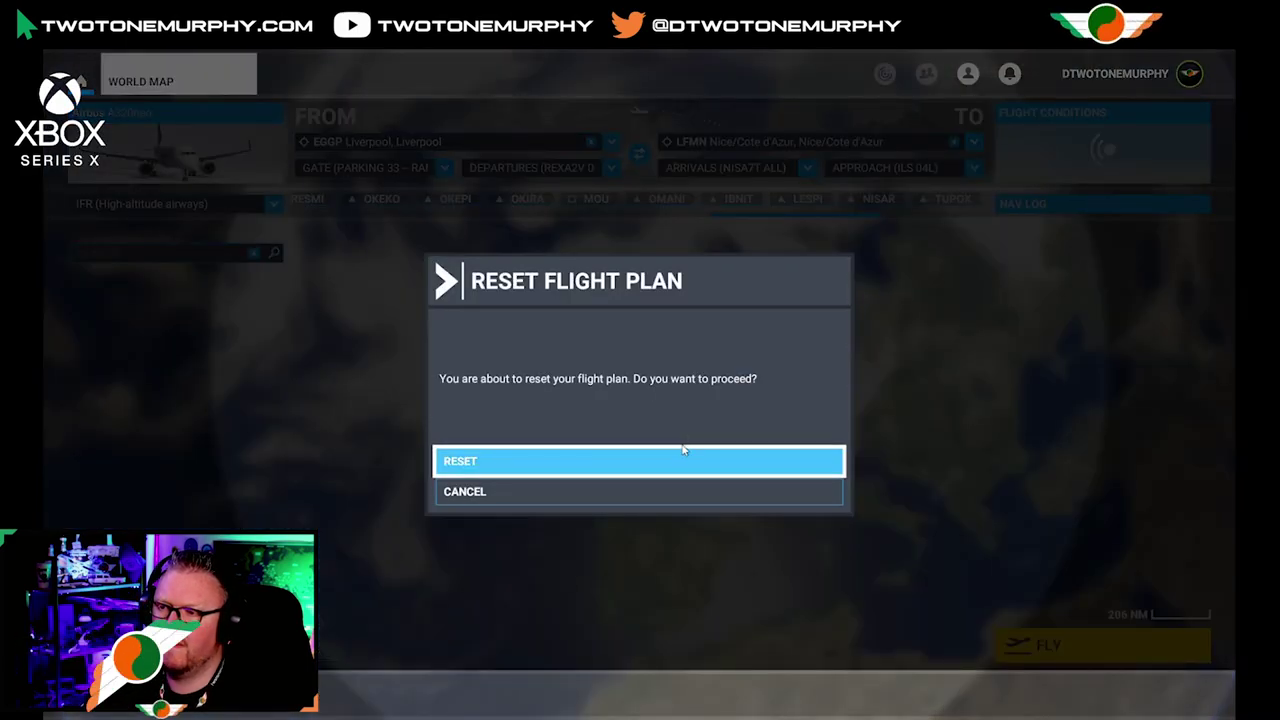
left_click(666, 460)
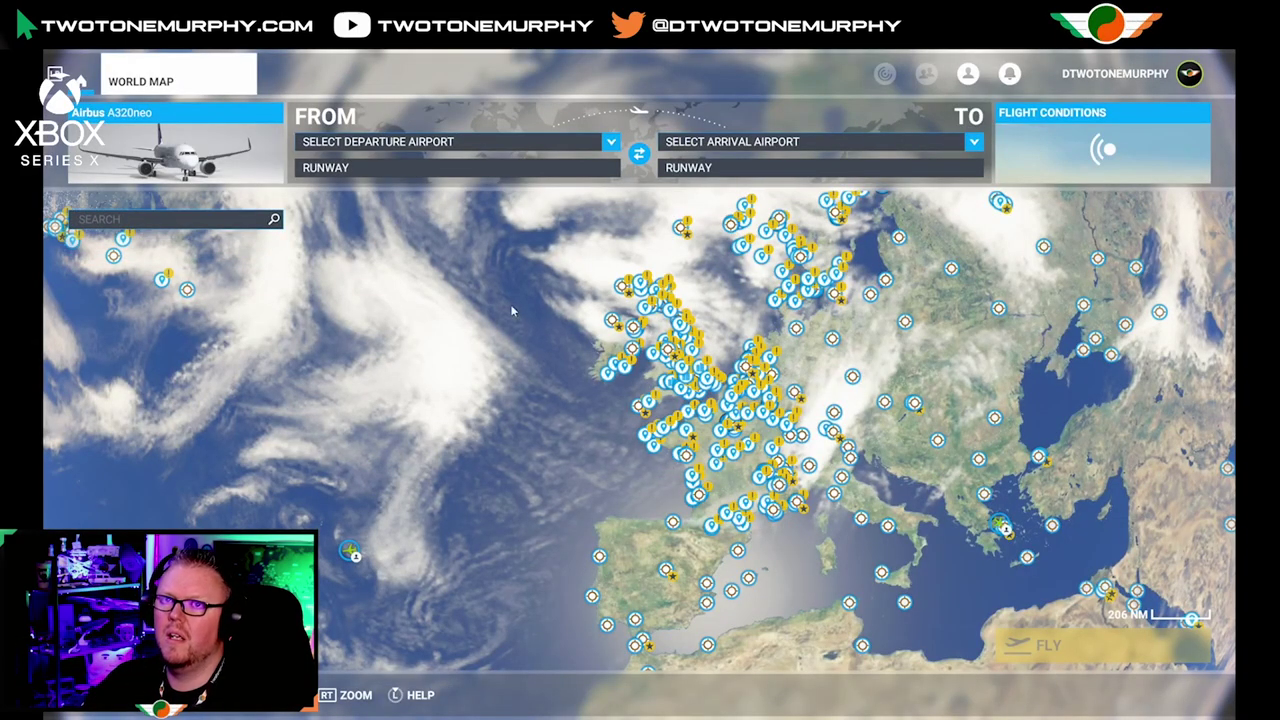
scroll(700, 360, "up", 2)
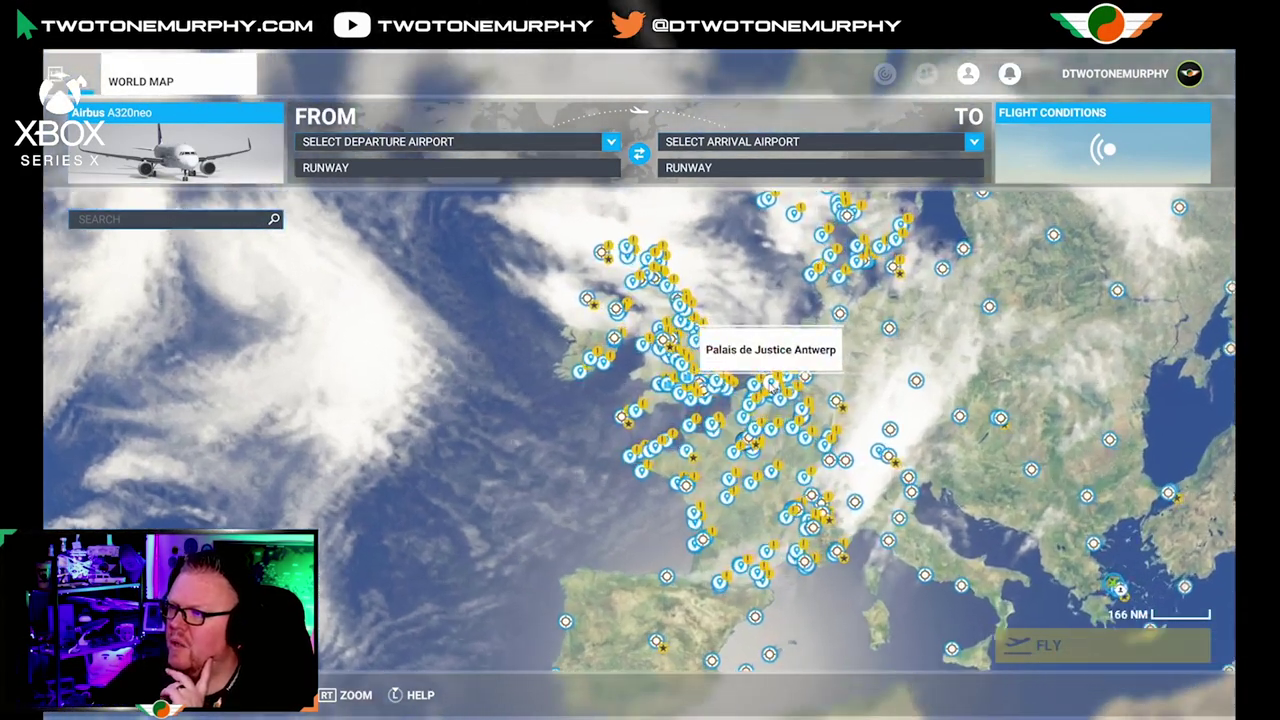
scroll(700, 360, "up", 2)
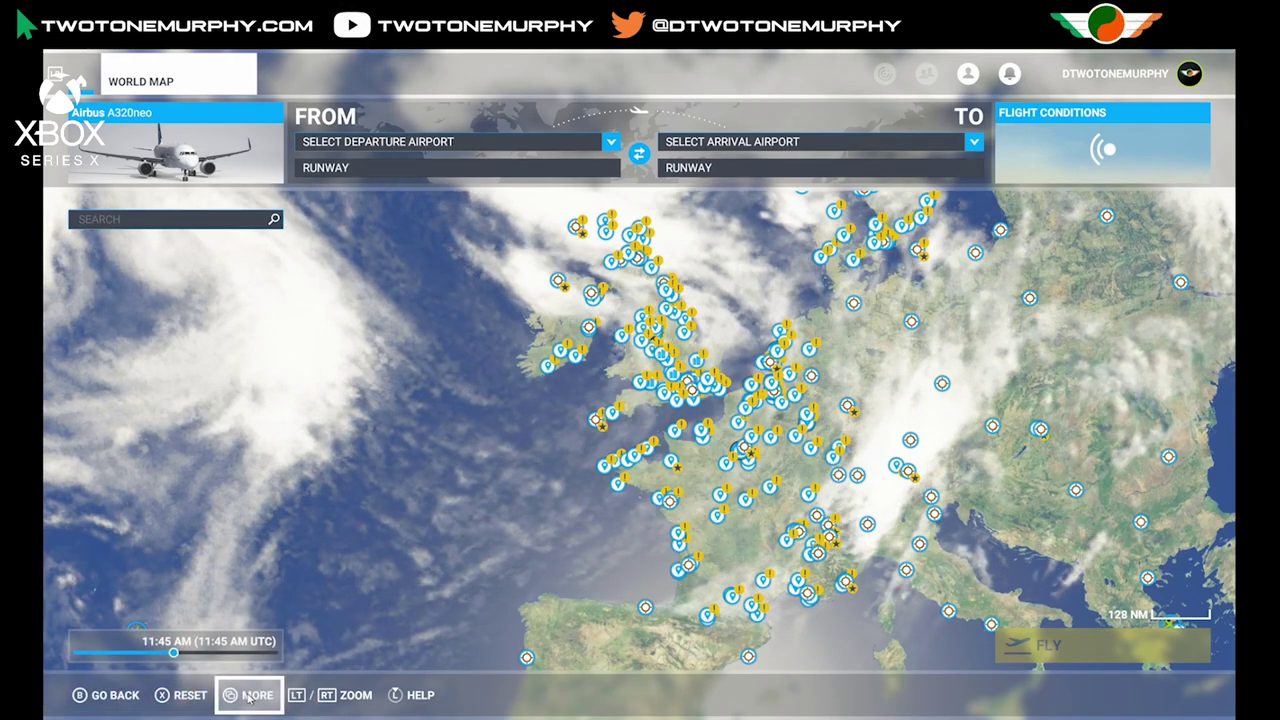
Open the map legend filters and cycle Background Map through Blend and IFR back to Satellite
left_click(249, 695)
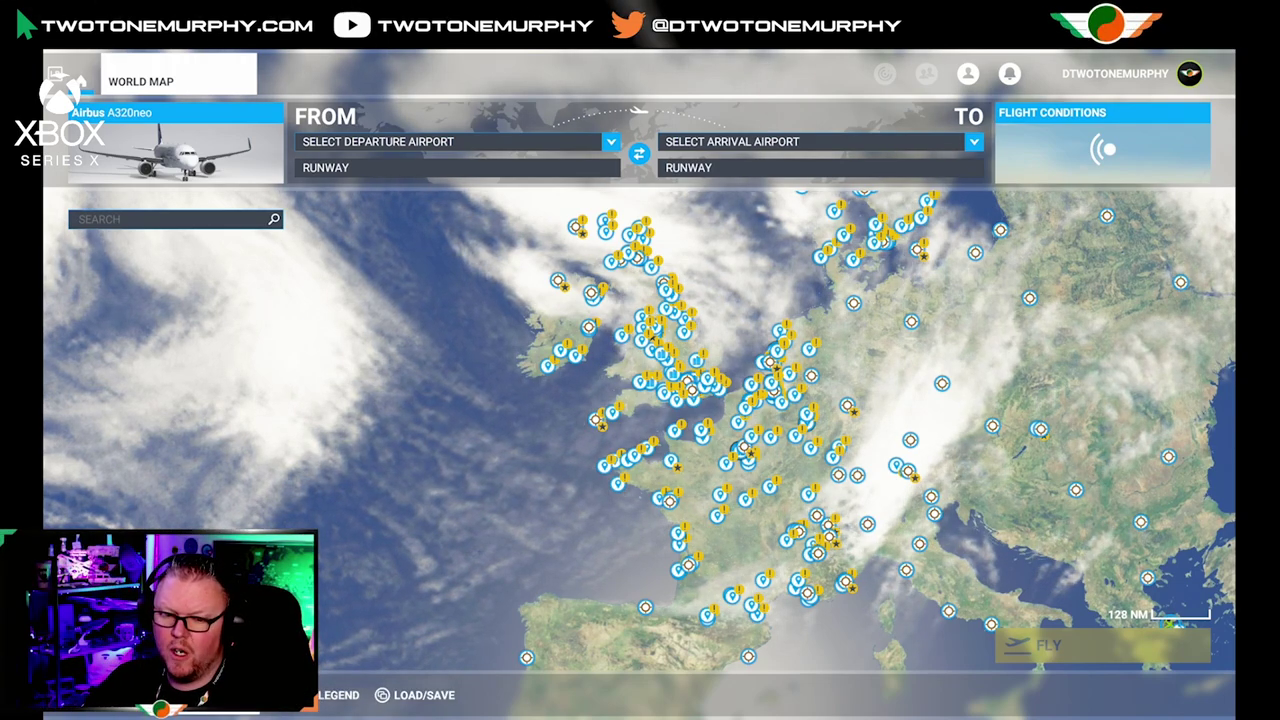
left_click(338, 694)
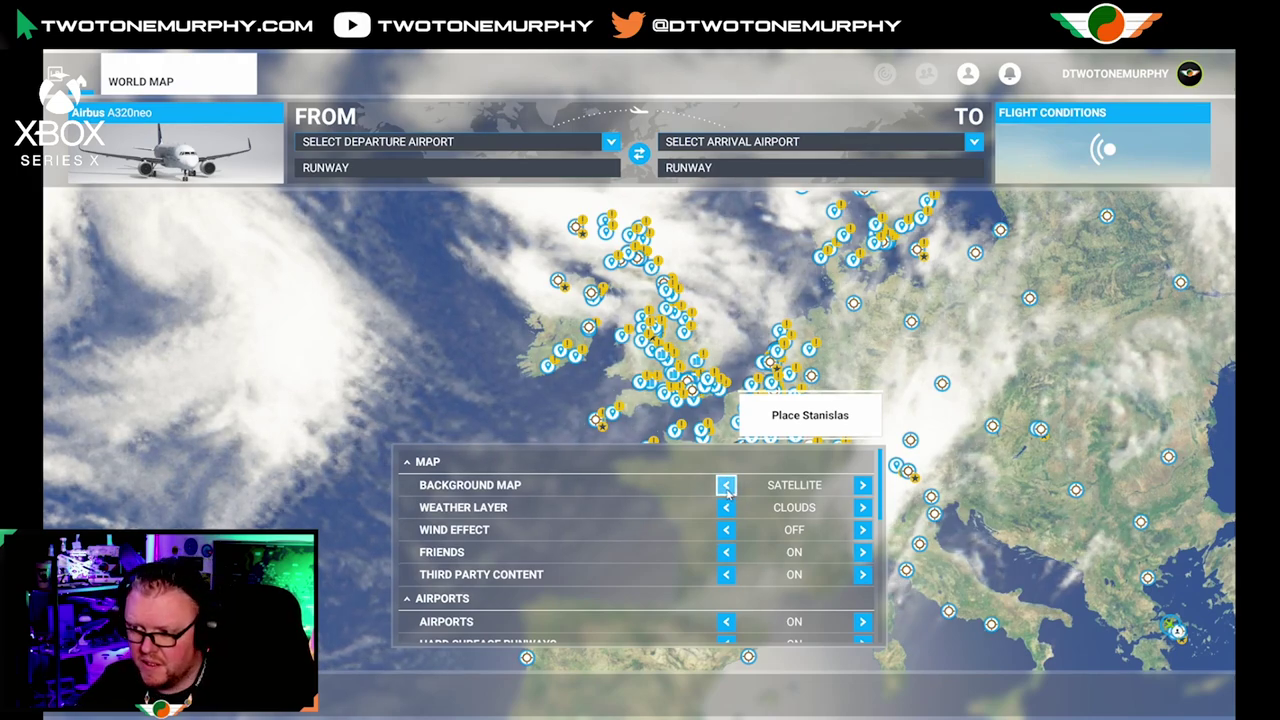
left_click(726, 486)
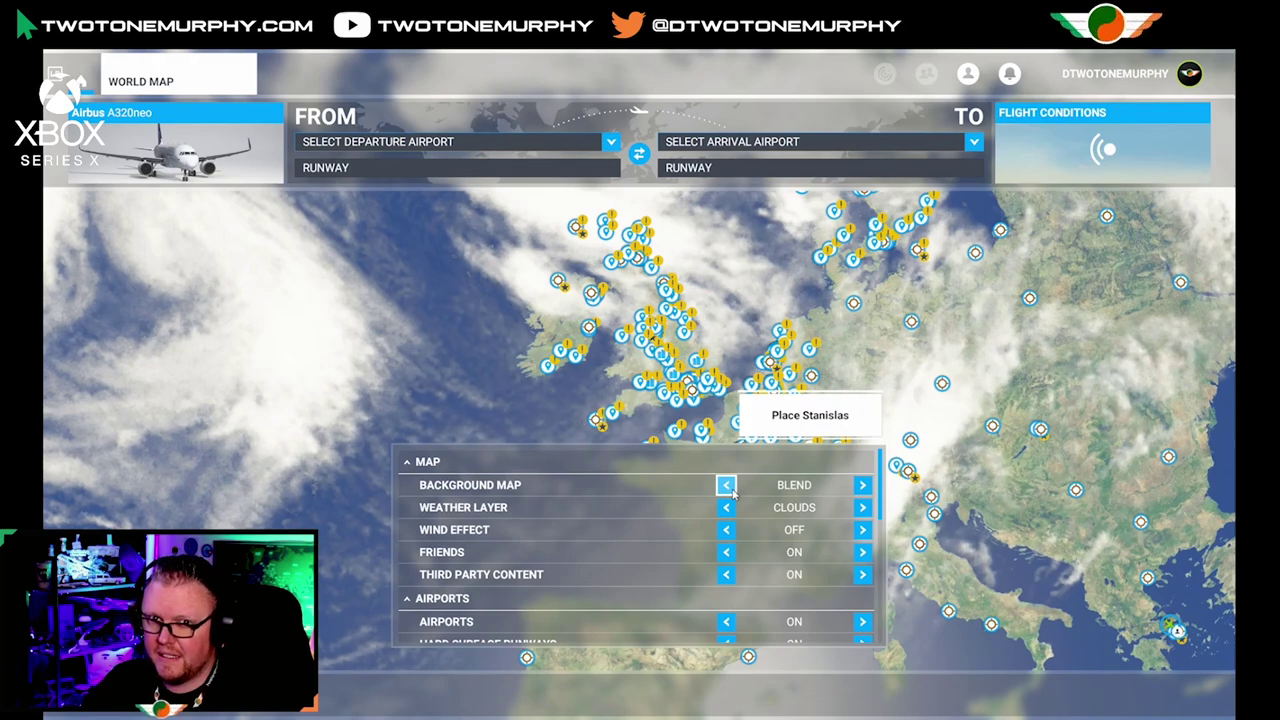
left_click(726, 486)
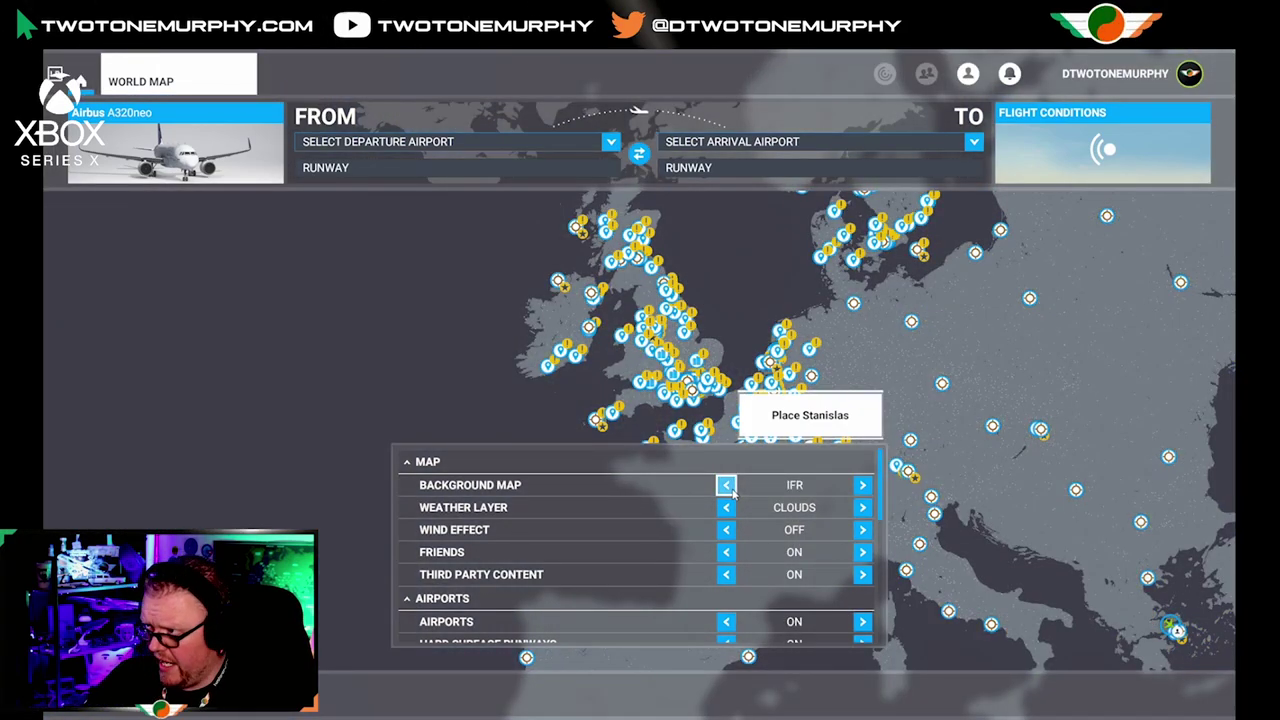
left_click(727, 486)
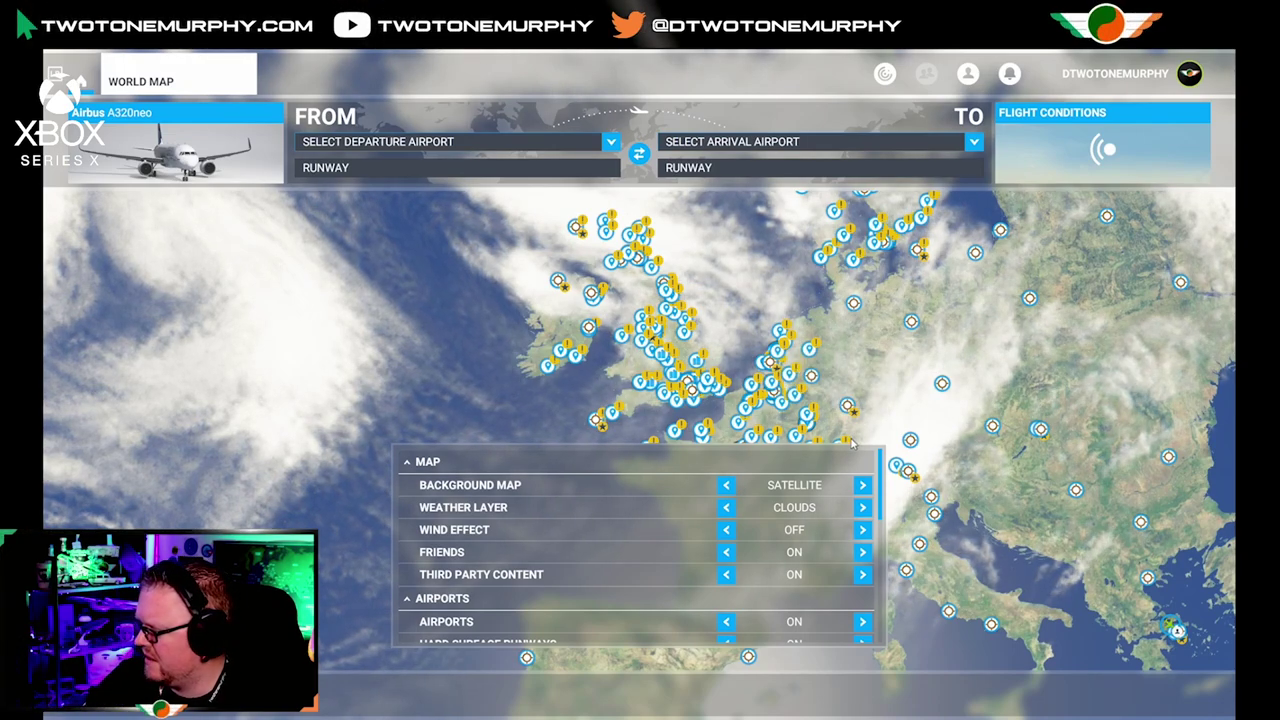
Cycle the Weather Layer through Precipitation, Off and Clouds, finishing on Off
left_click(862, 507)
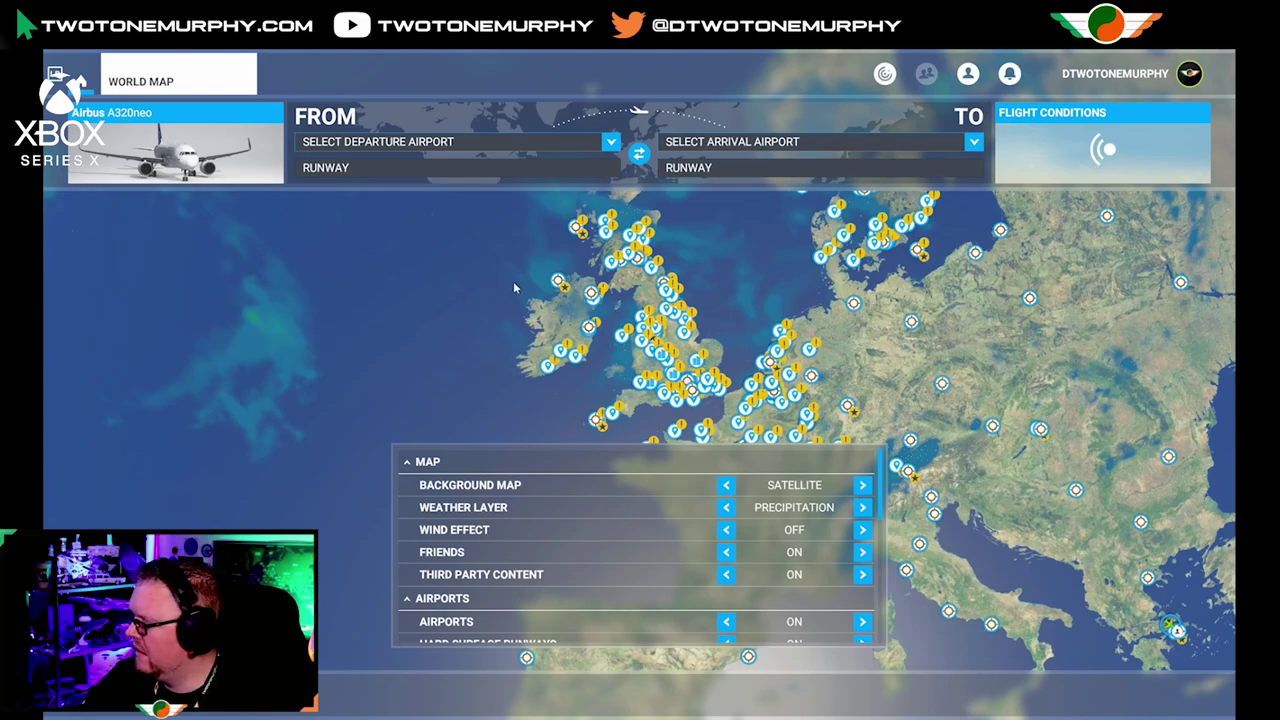
left_click(862, 507)
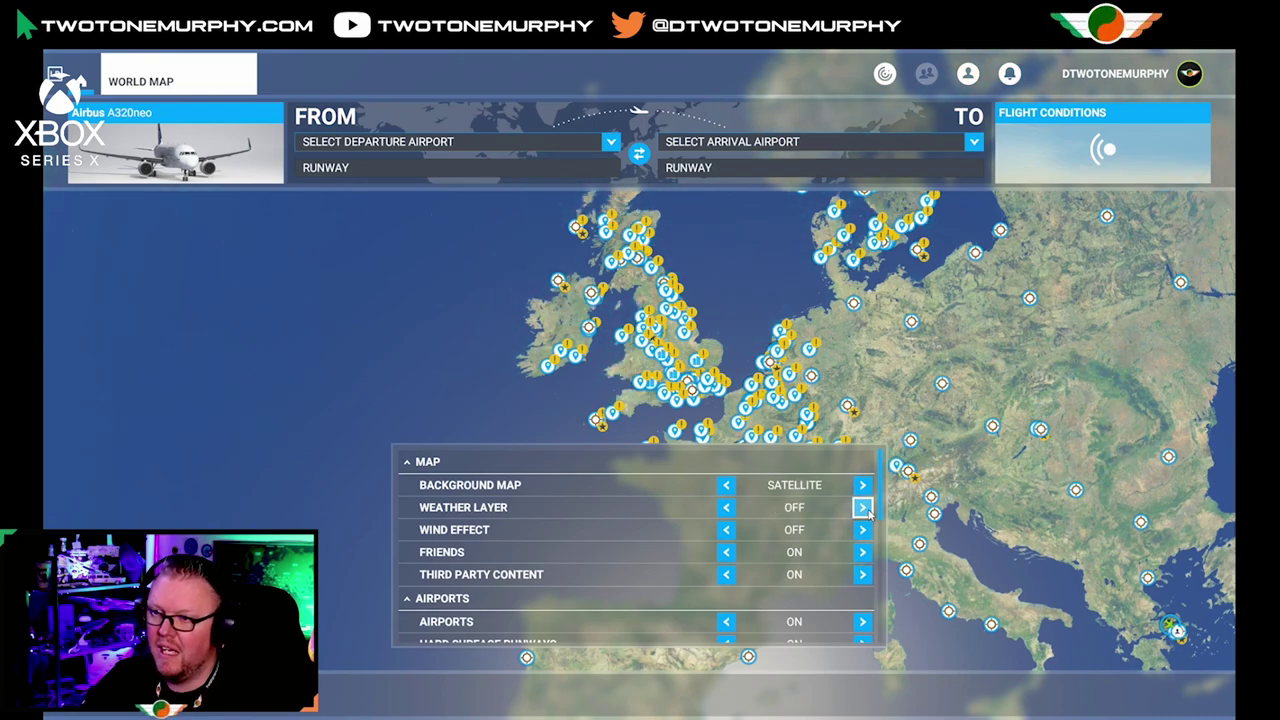
left_click(862, 507)
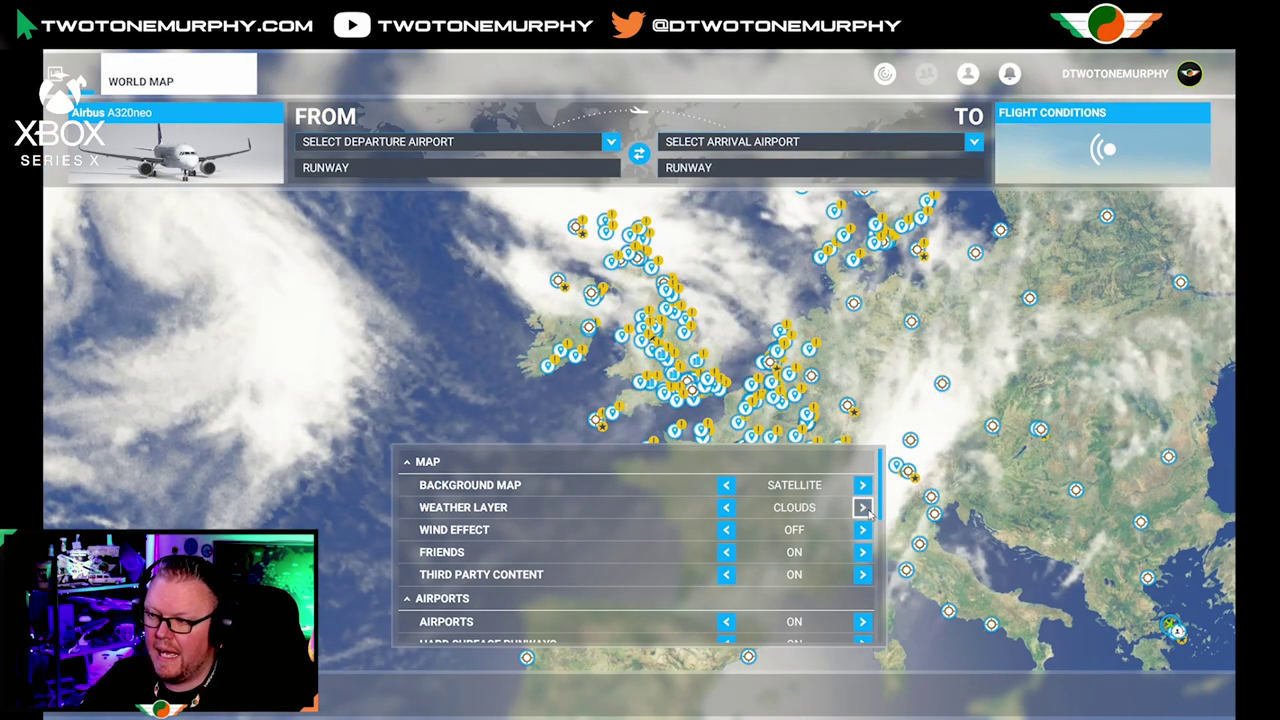
left_click(862, 507)
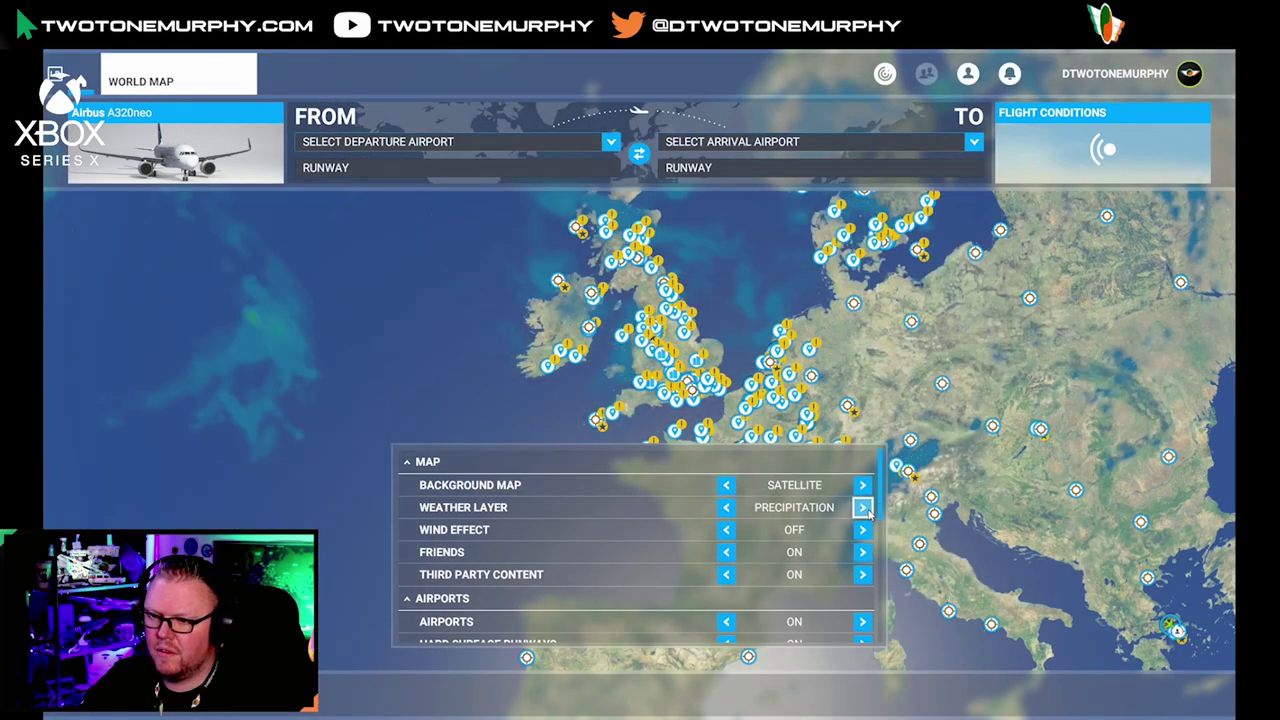
left_click(726, 507)
left_click(726, 507)
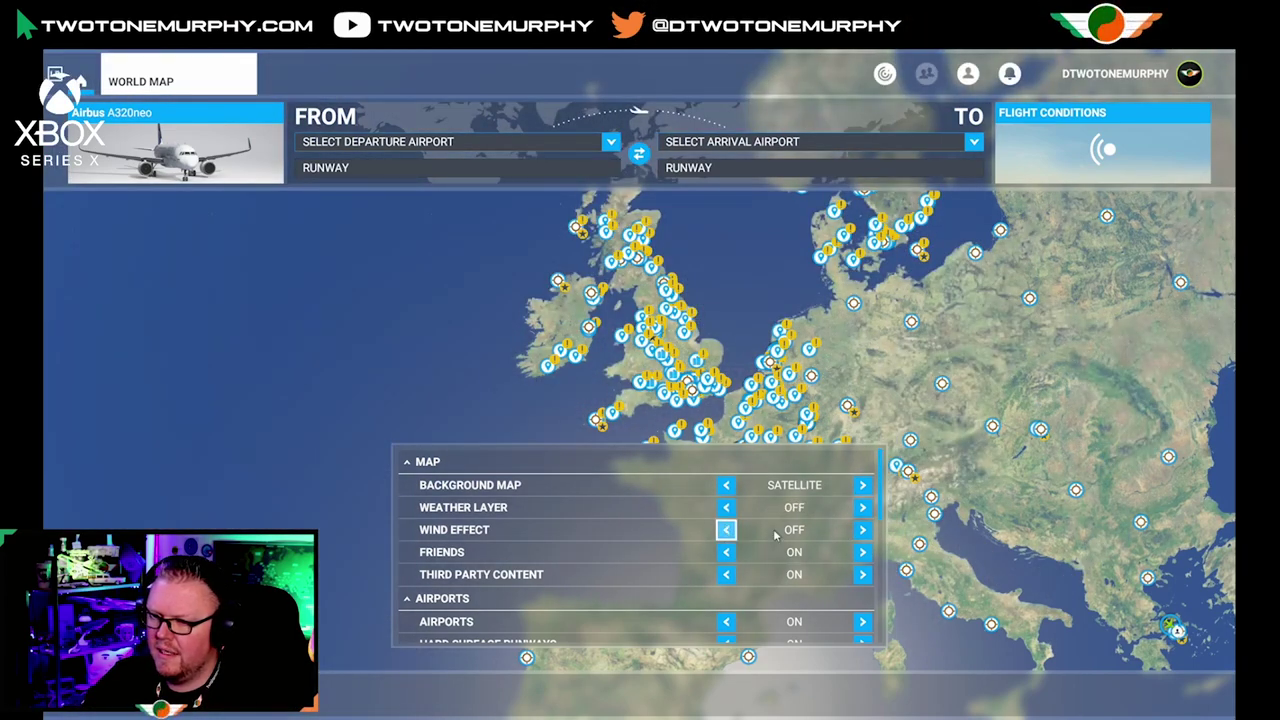
Preview the Ground, Low and High Wind Effect overlays, then set Wind Effect to Off
left_click(862, 530)
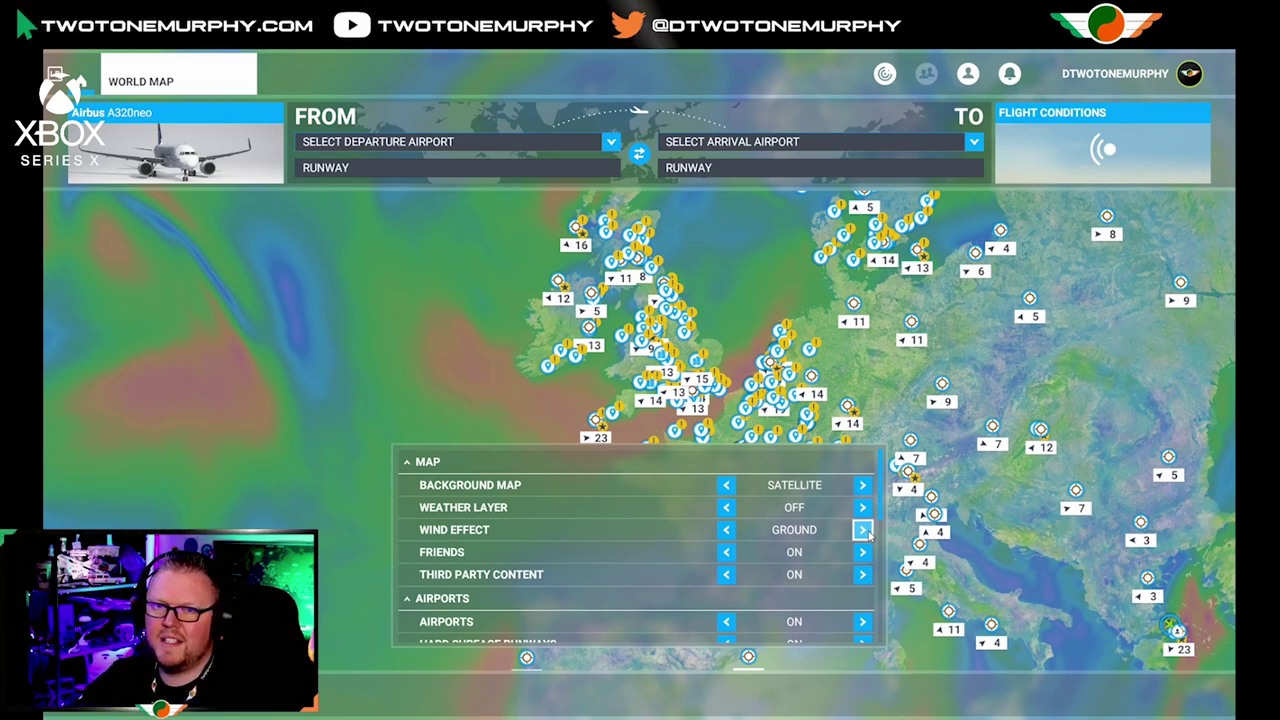
left_click(862, 530)
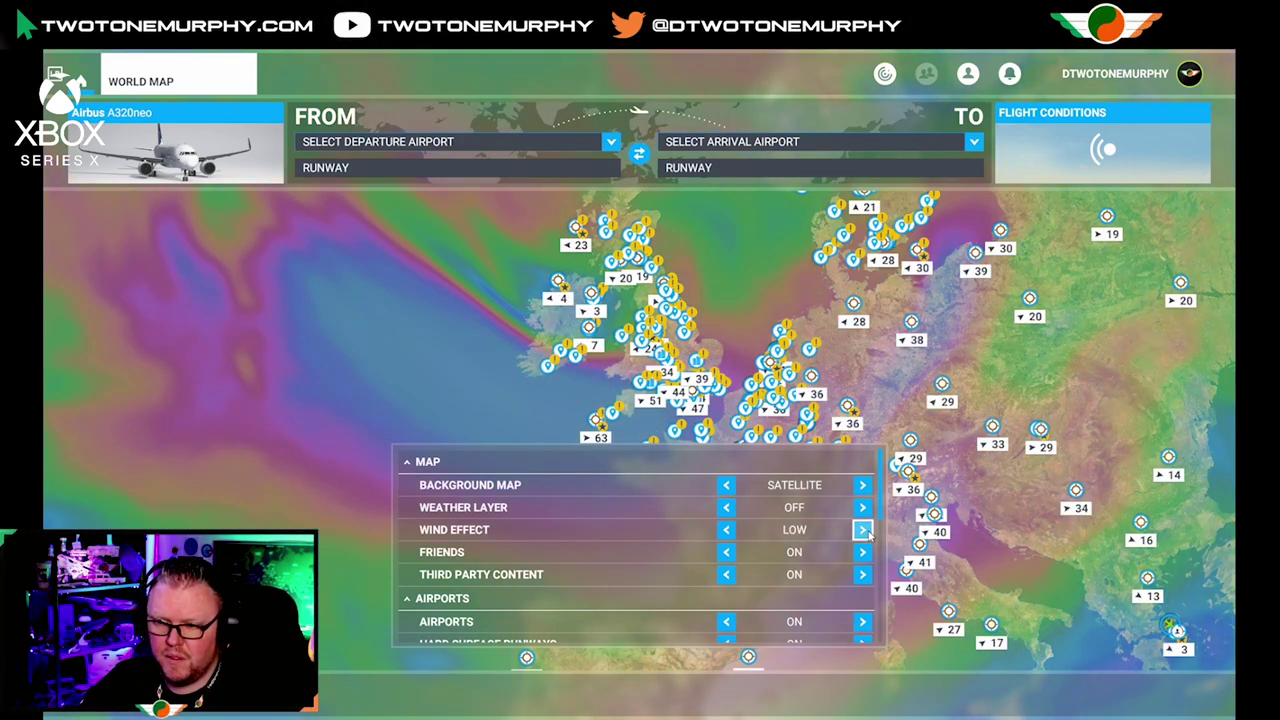
left_click(862, 530)
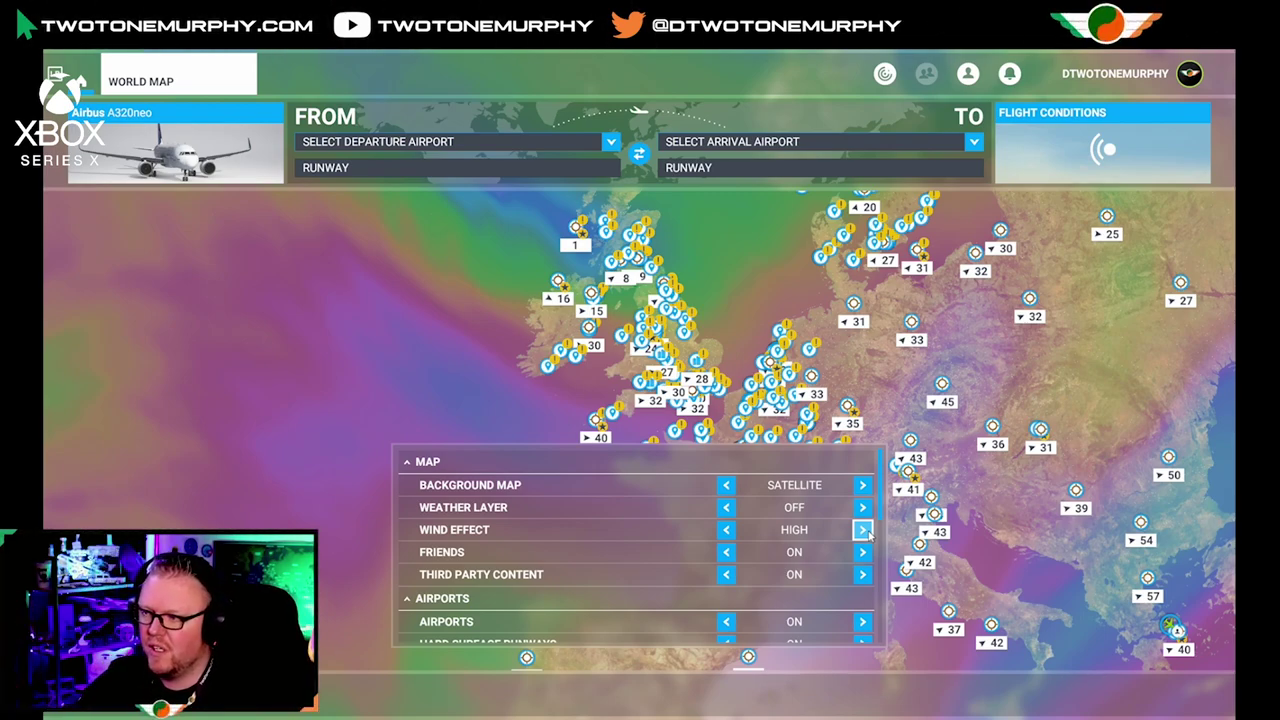
left_click(863, 530)
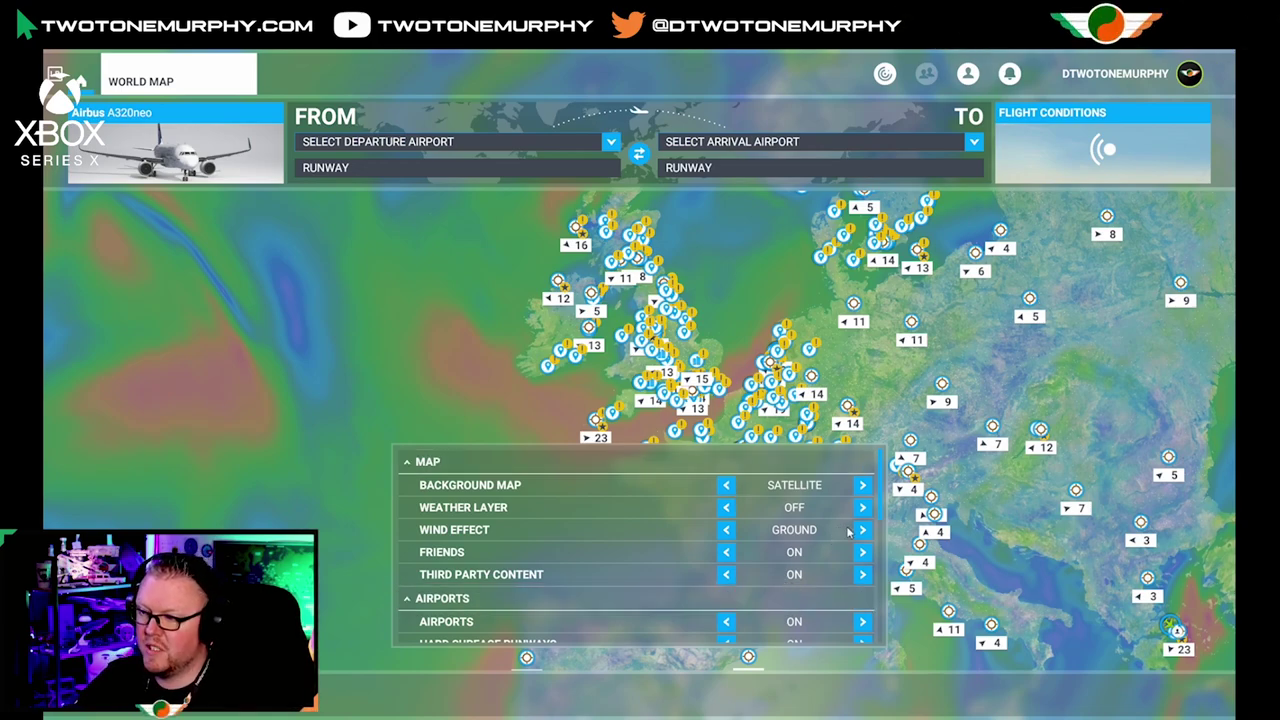
left_click(727, 530)
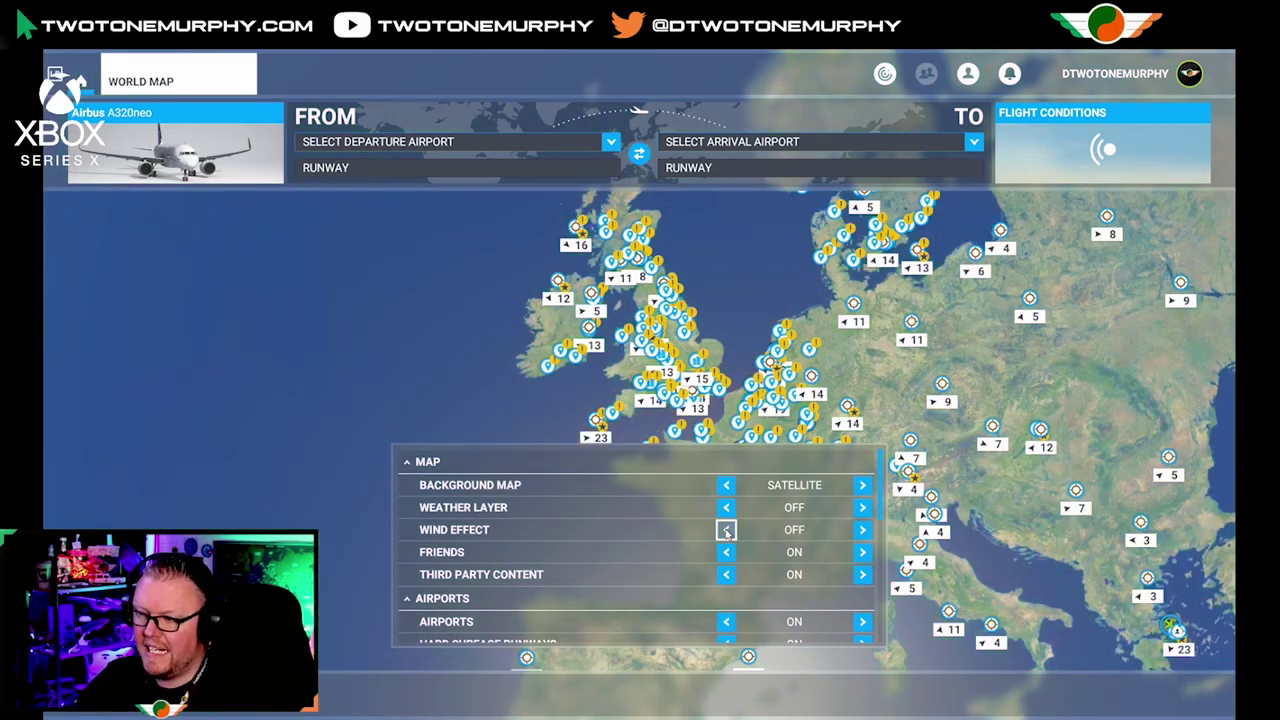
left_click(862, 553)
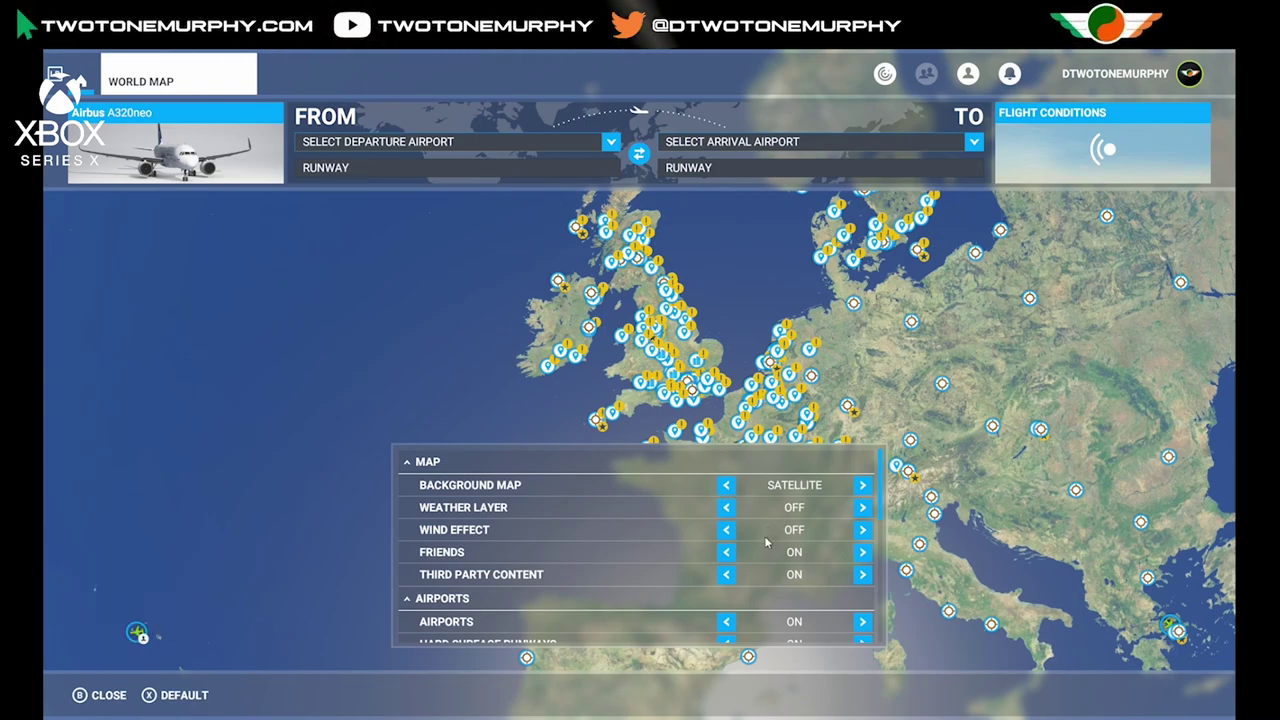
left_click(733, 550)
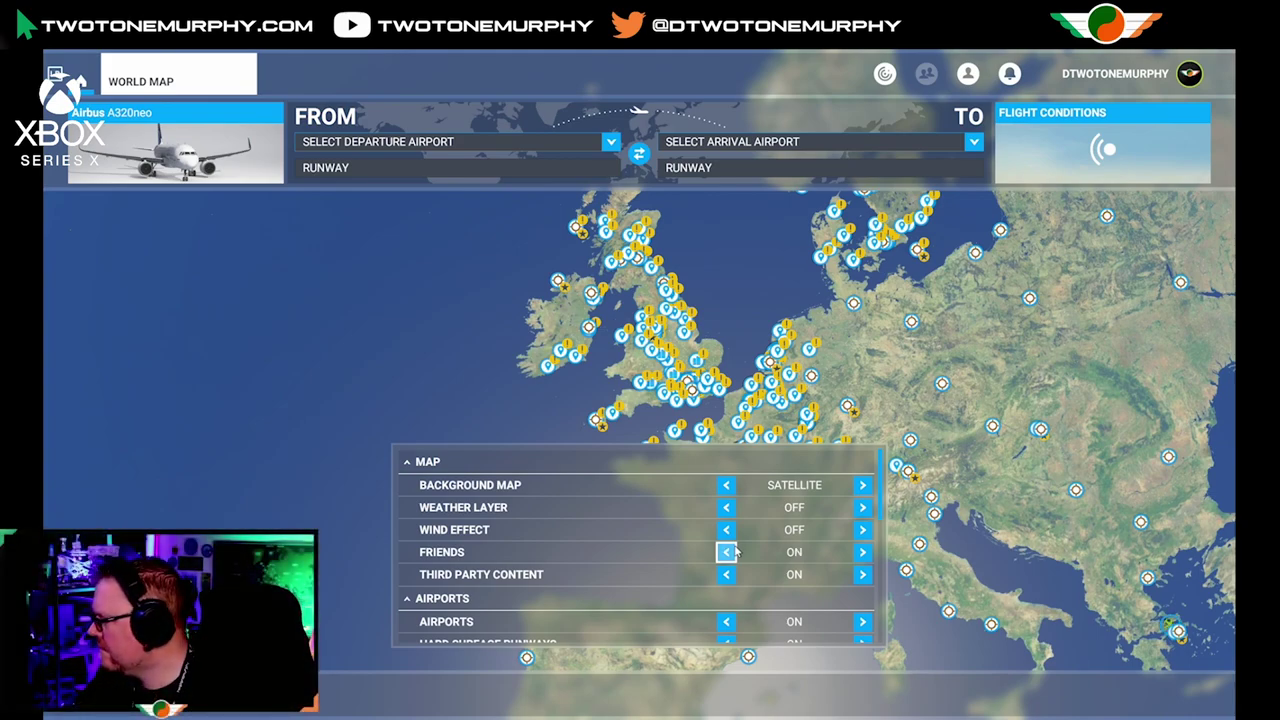
left_click(729, 575)
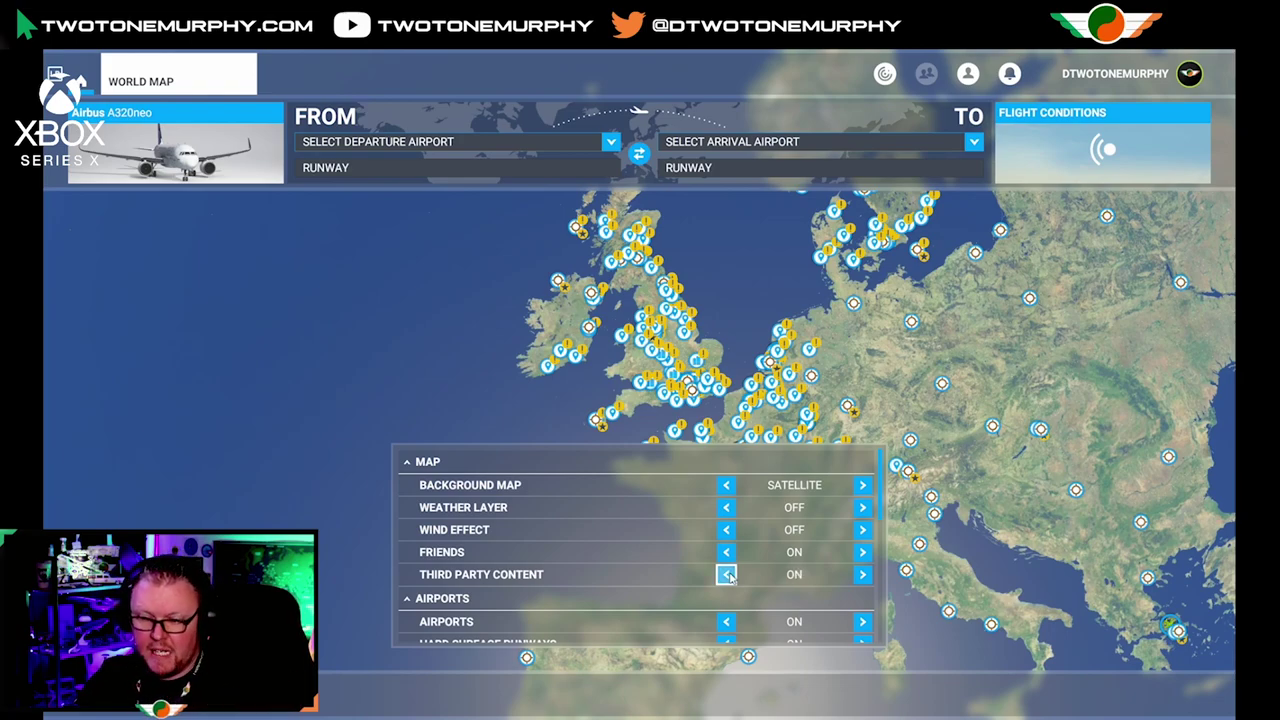
In the map filter list, toggle Airspaces on and back Off, leaving Navaids Off
scroll(618, 567, "down", 4)
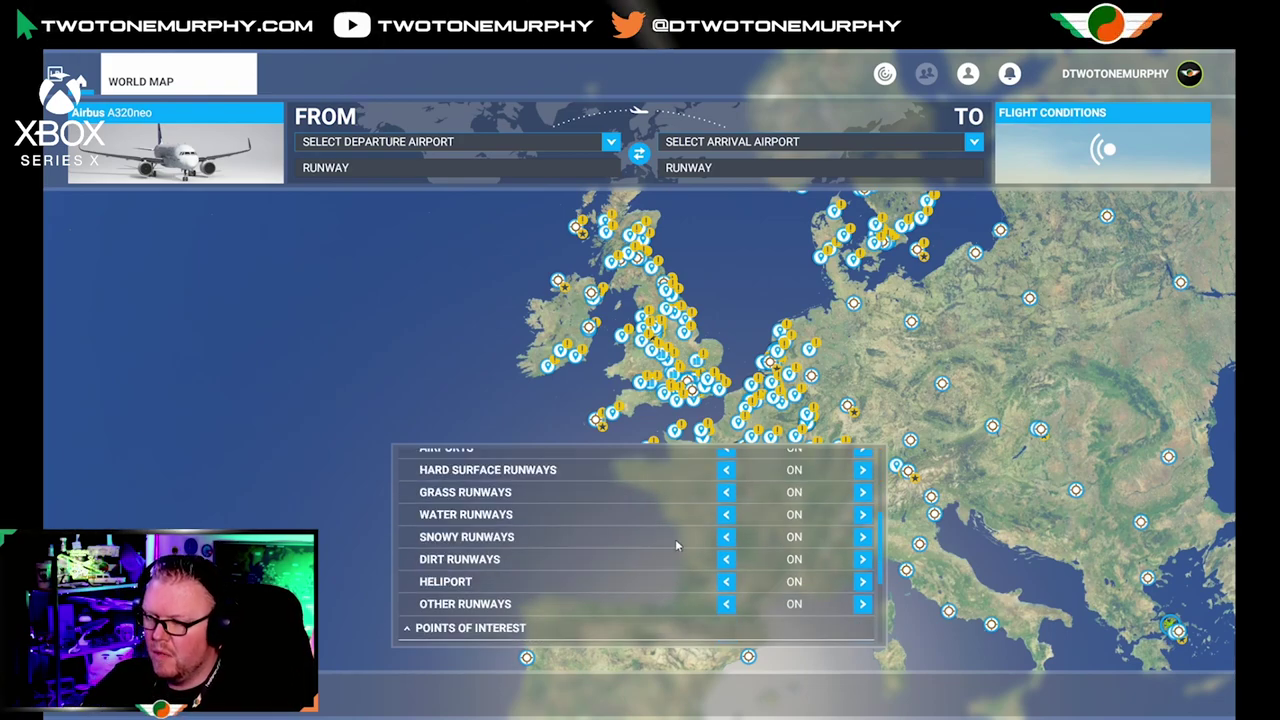
scroll(675, 539, "up", 4)
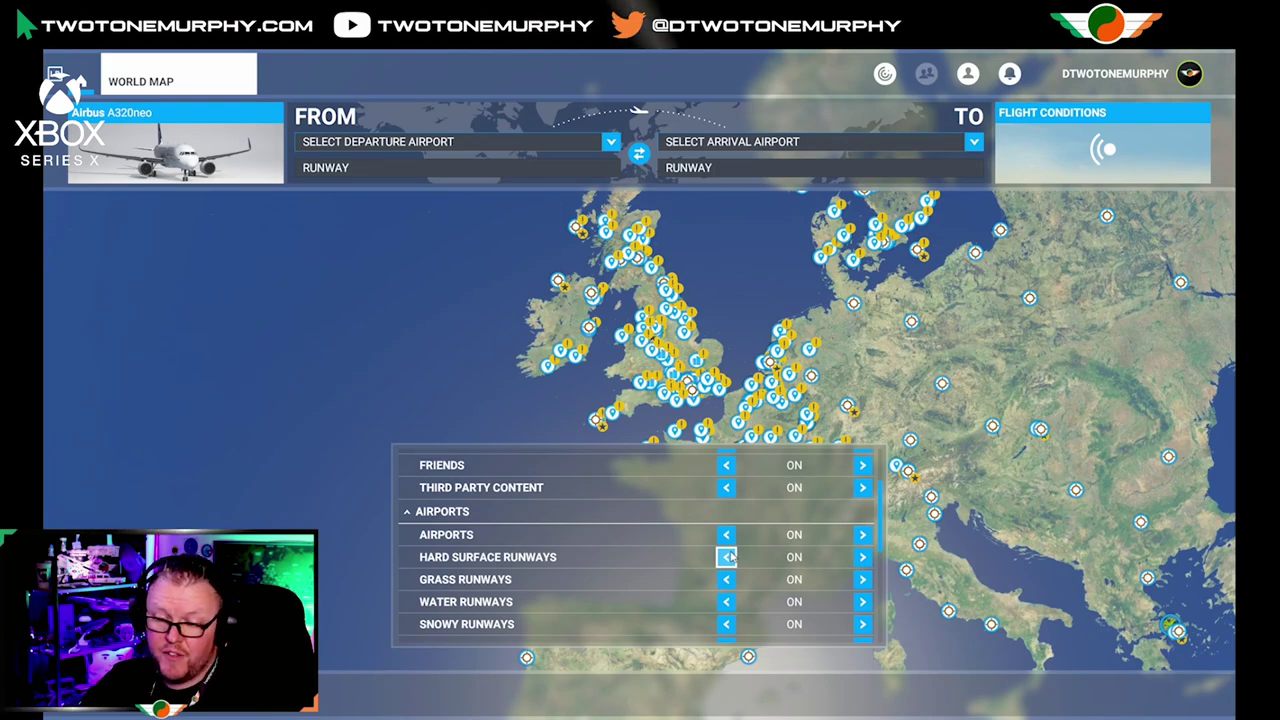
scroll(729, 557, "down", 3)
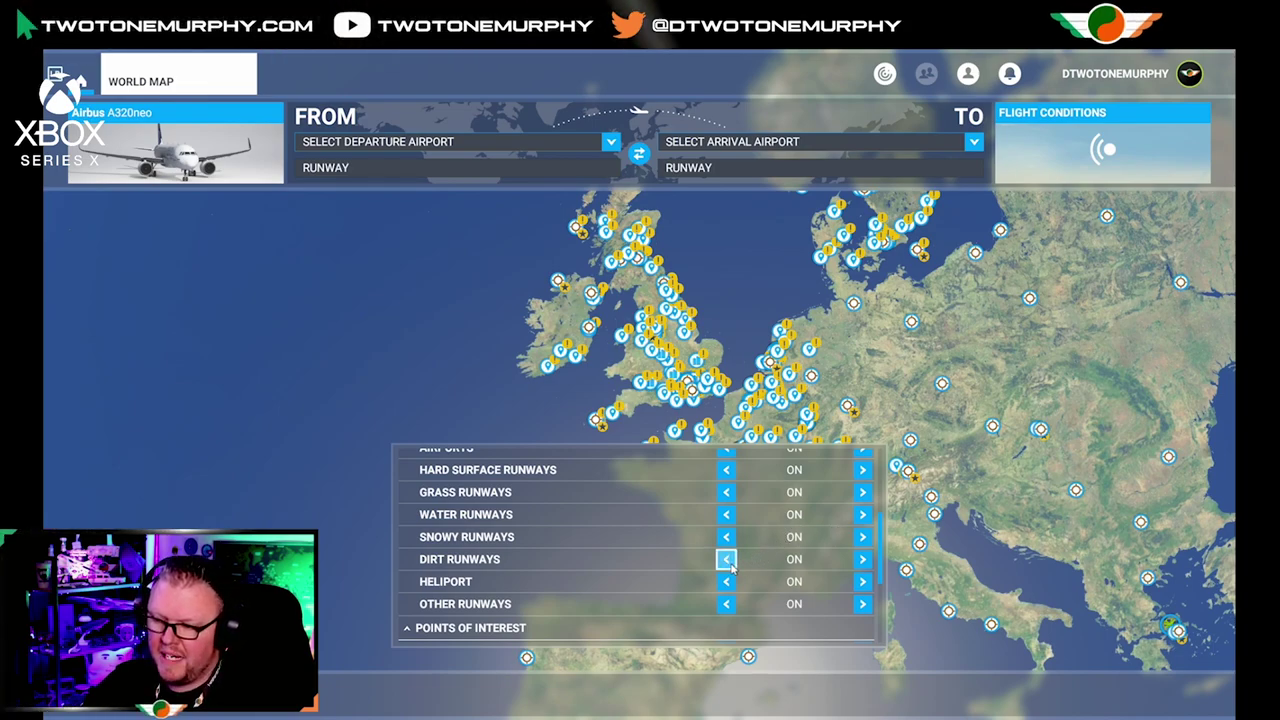
scroll(729, 563, "down", 3)
scroll(670, 535, "down", 3)
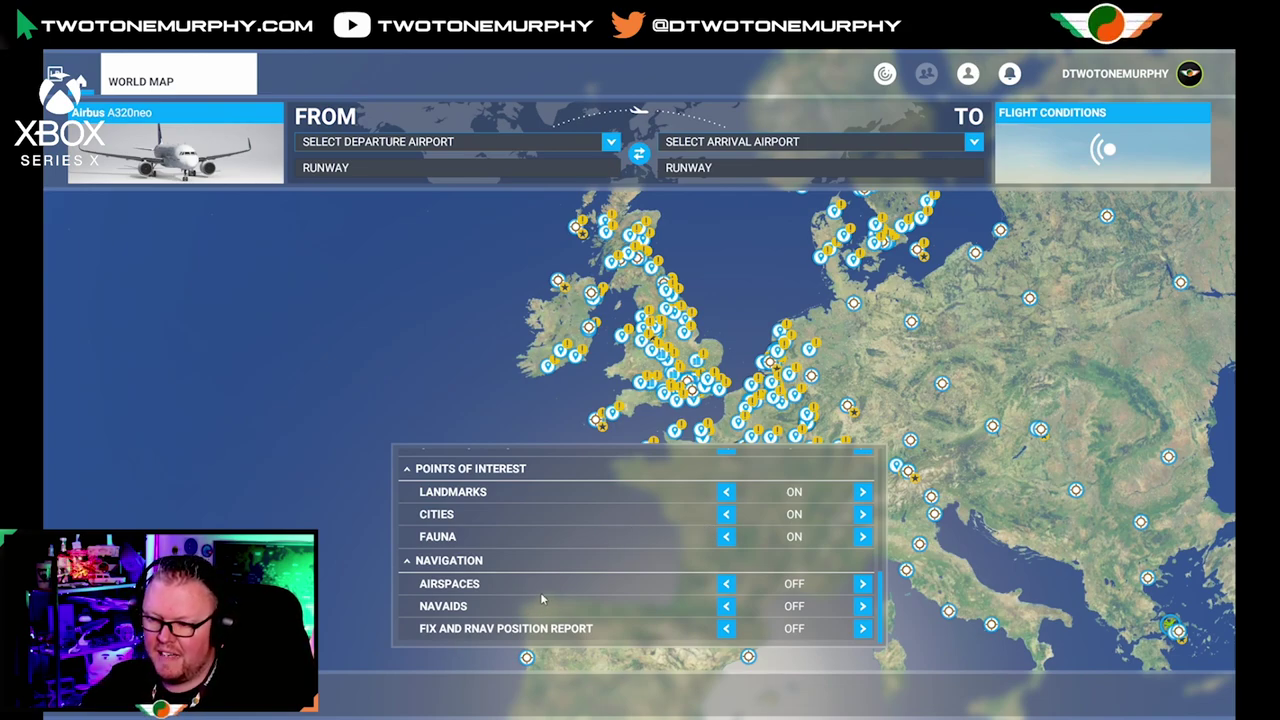
left_click(726, 583)
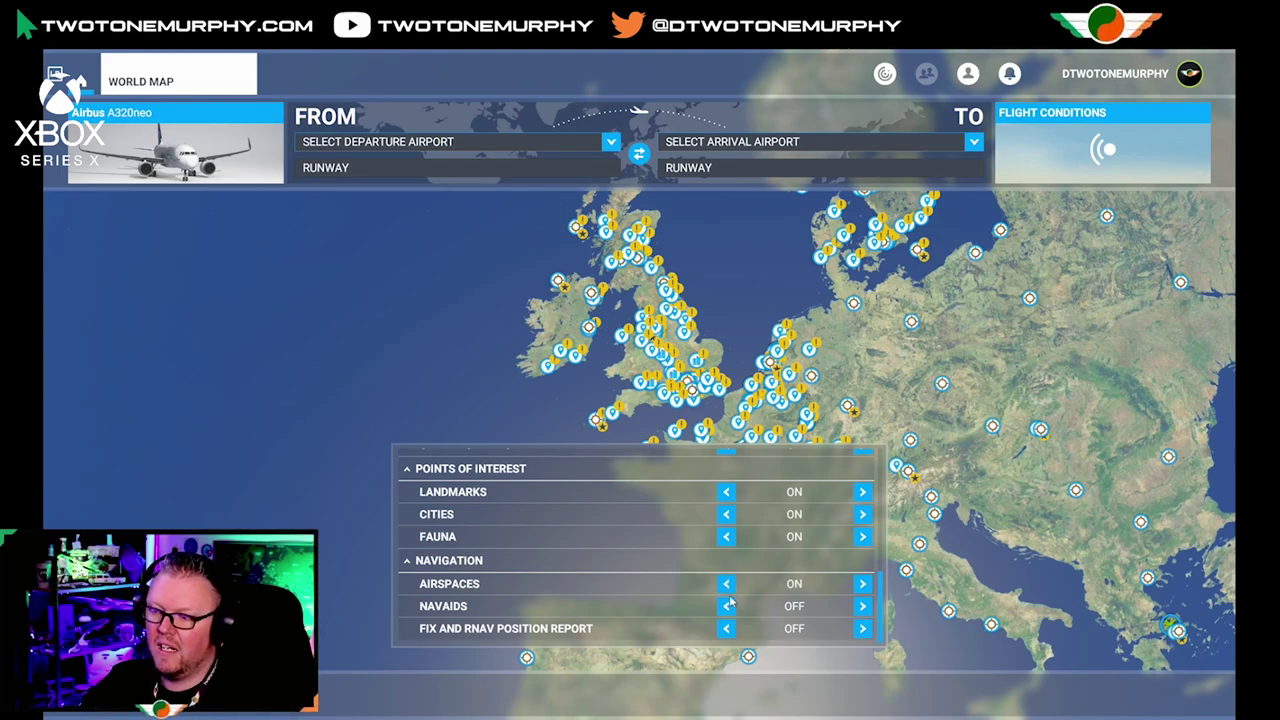
left_click(726, 606)
left_click(726, 583)
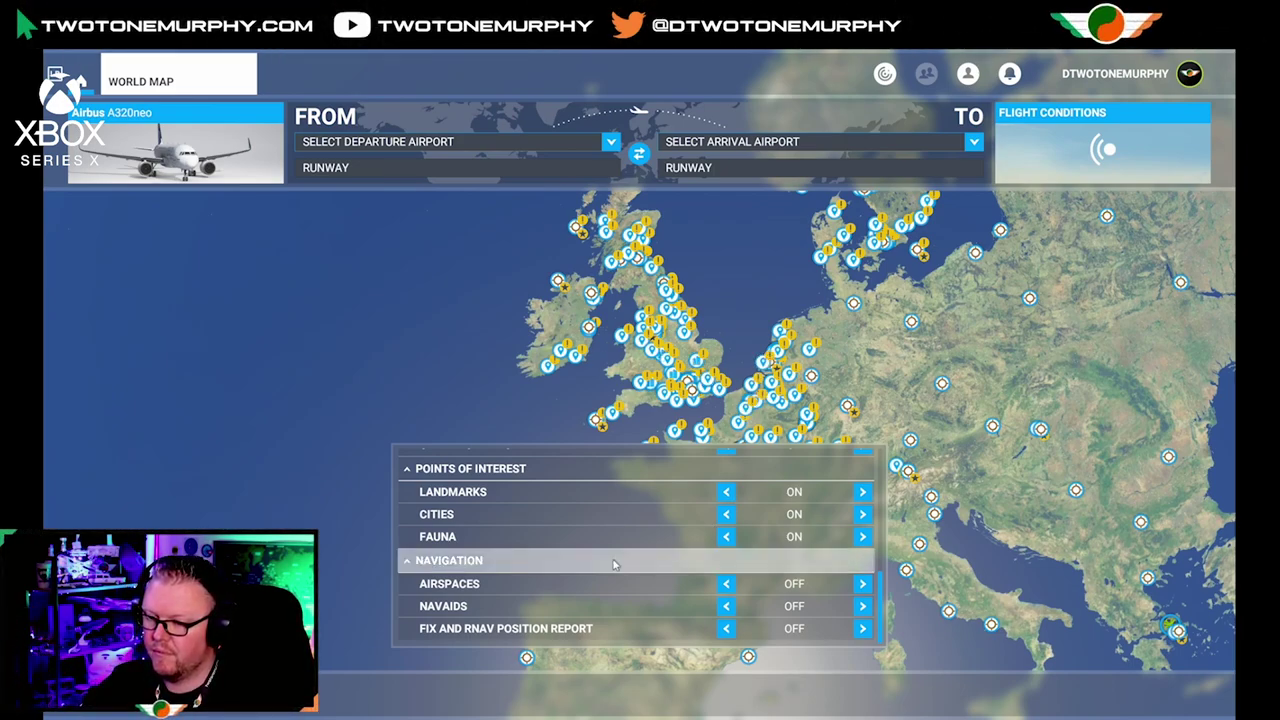
key("Escape")
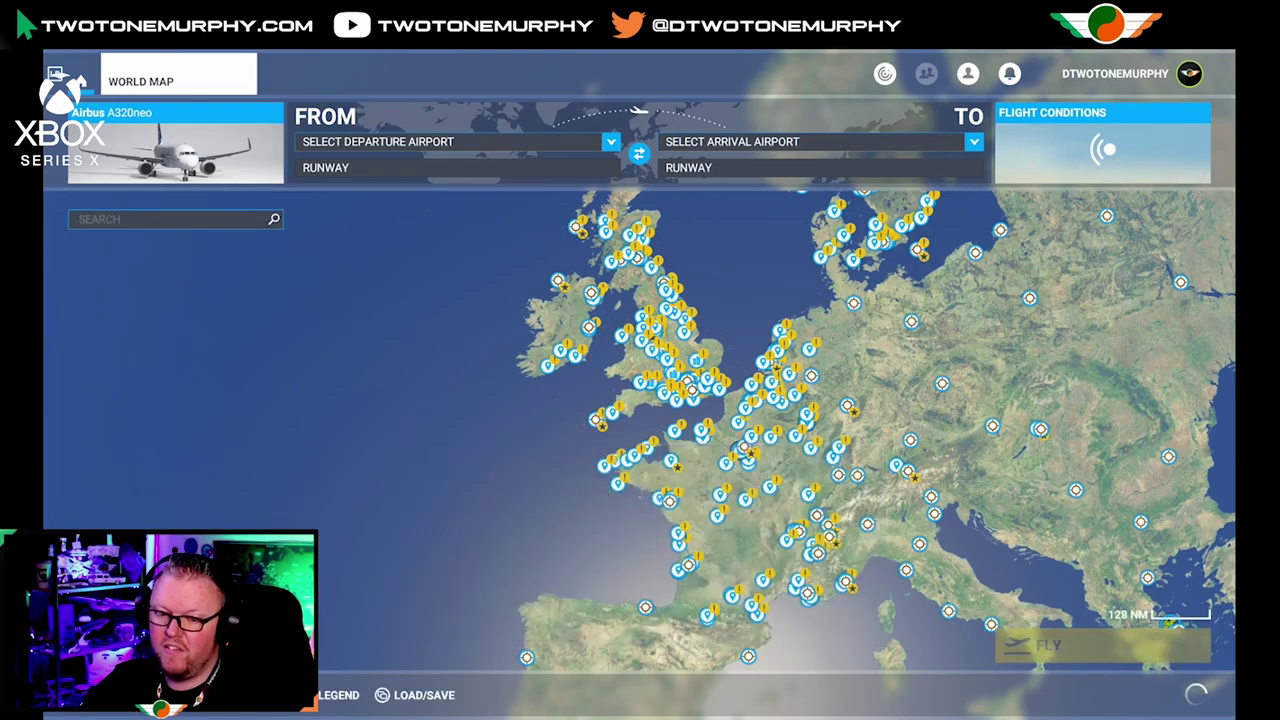
key("l")
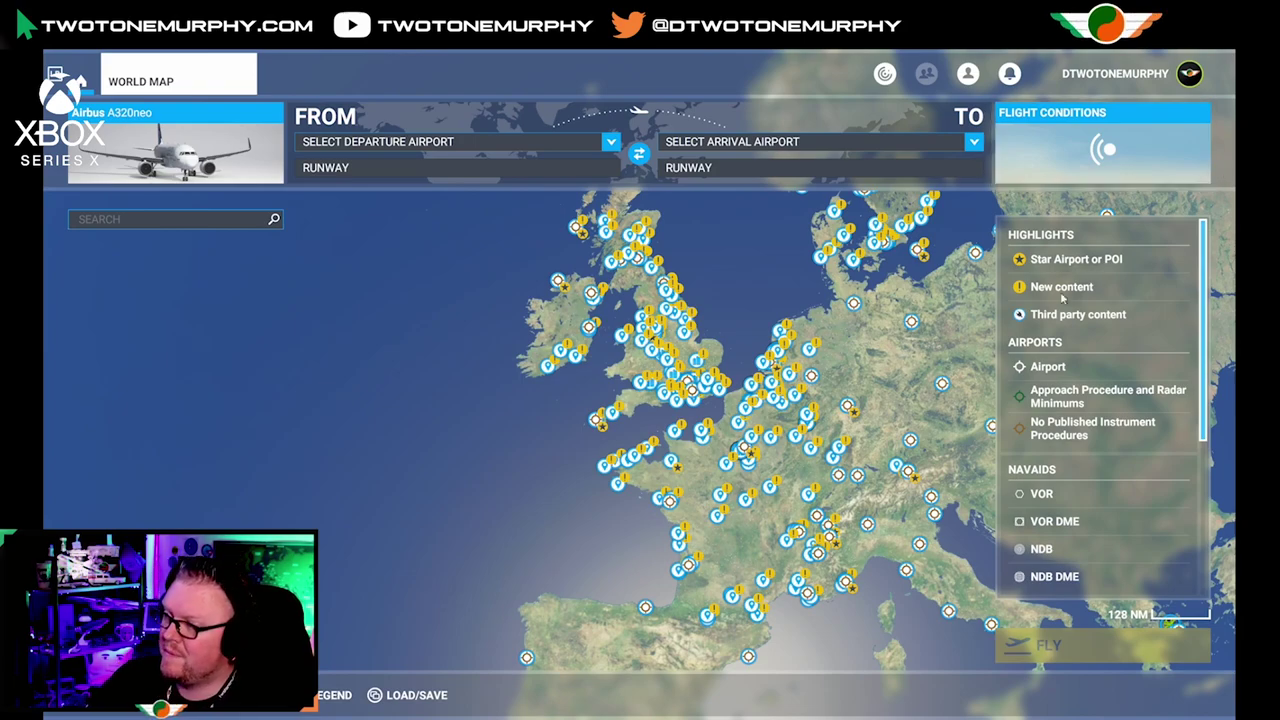
scroll(1063, 297, "down", 5)
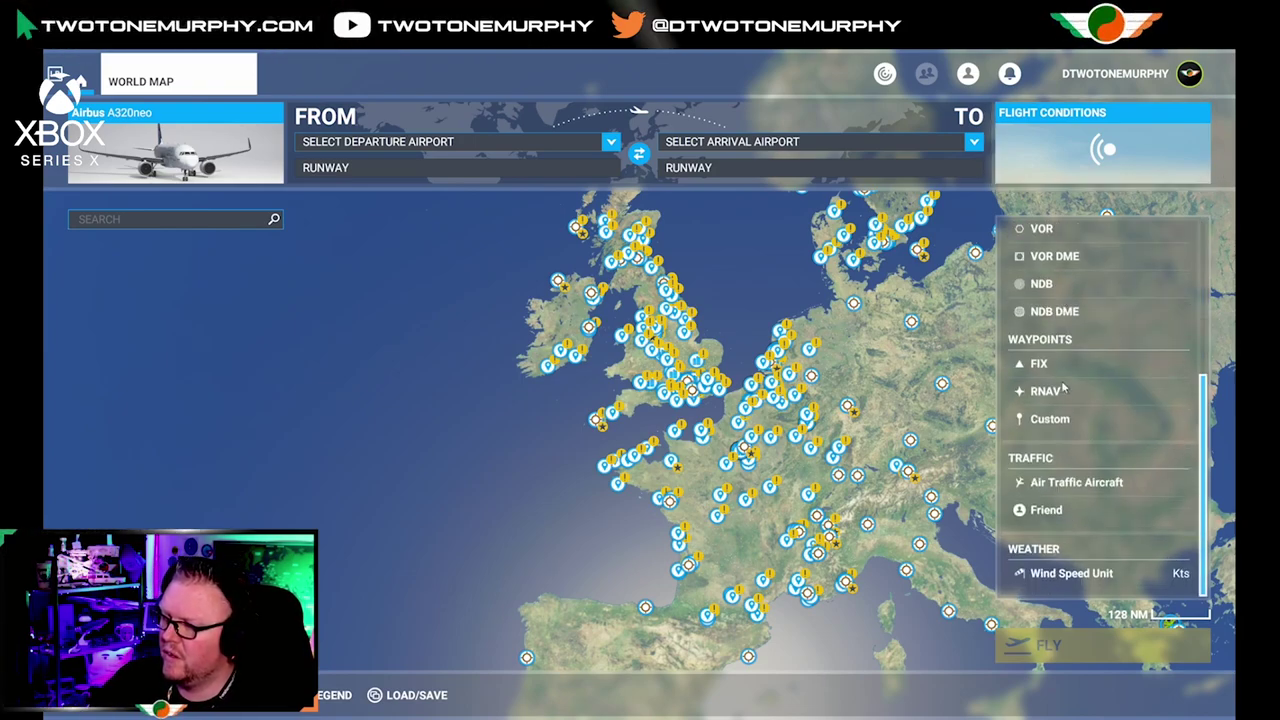
scroll(1063, 388, "up", 5)
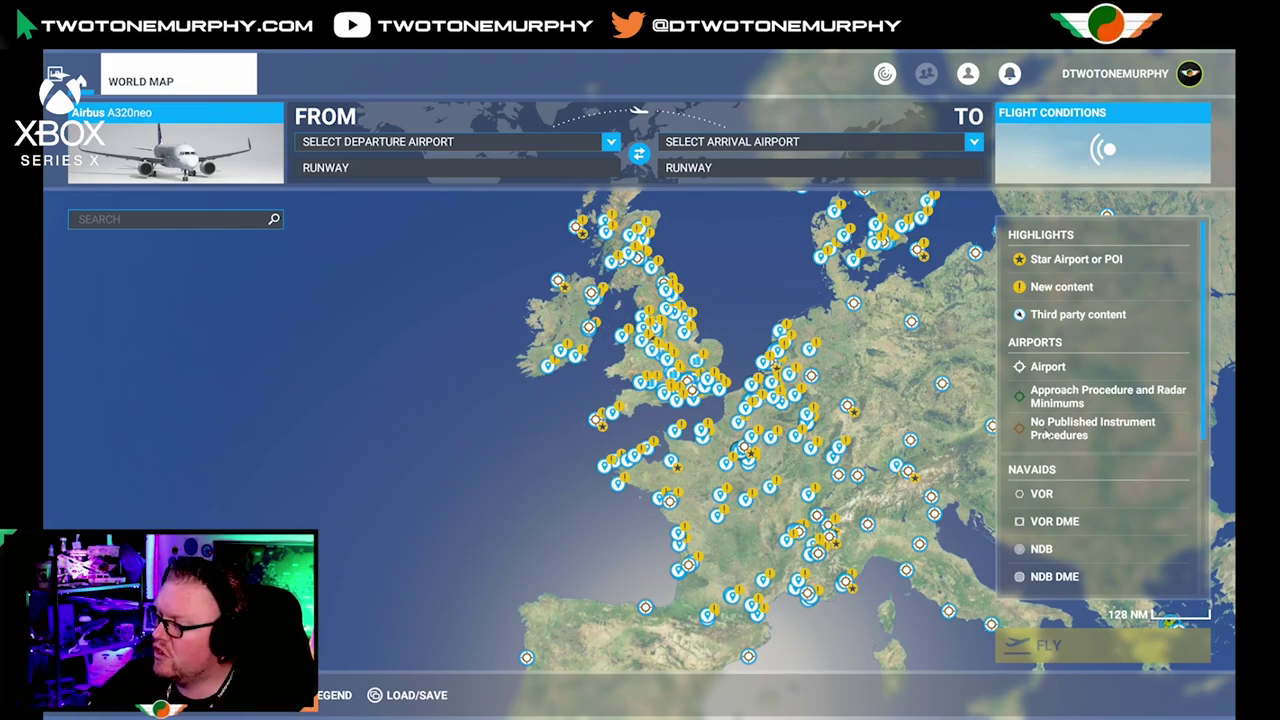
scroll(1045, 432, "down", 5)
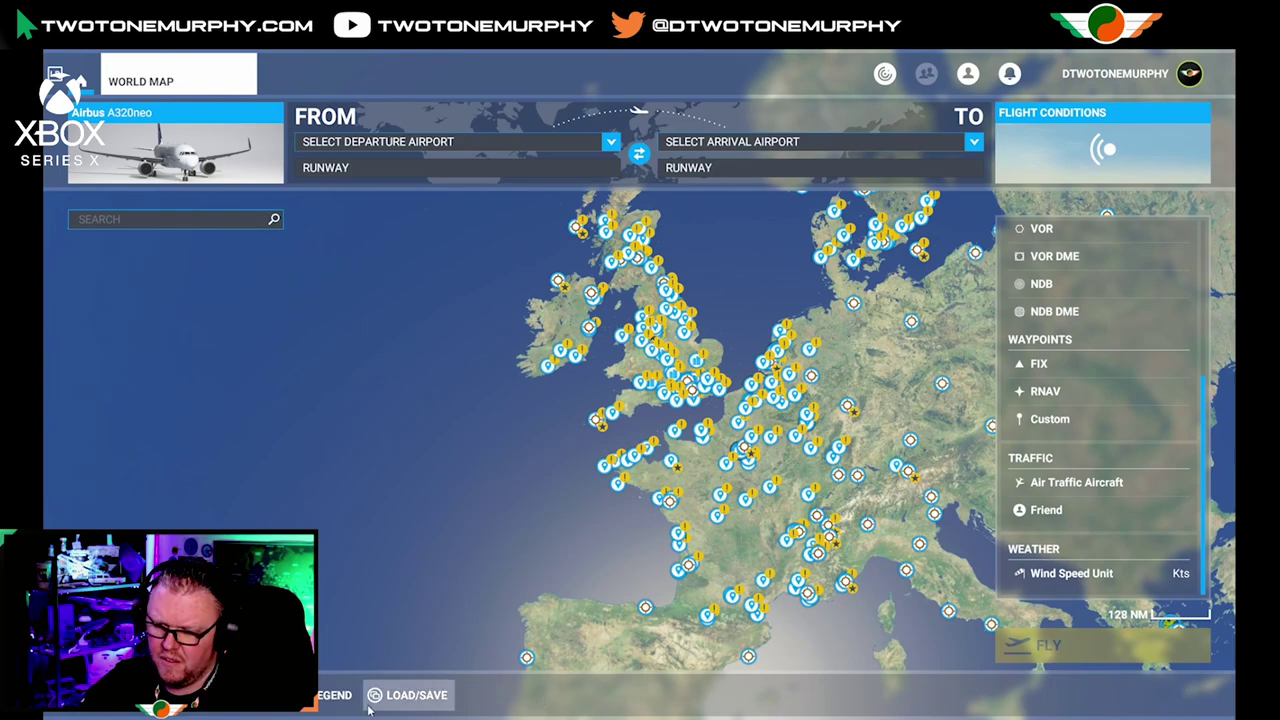
left_click(332, 695)
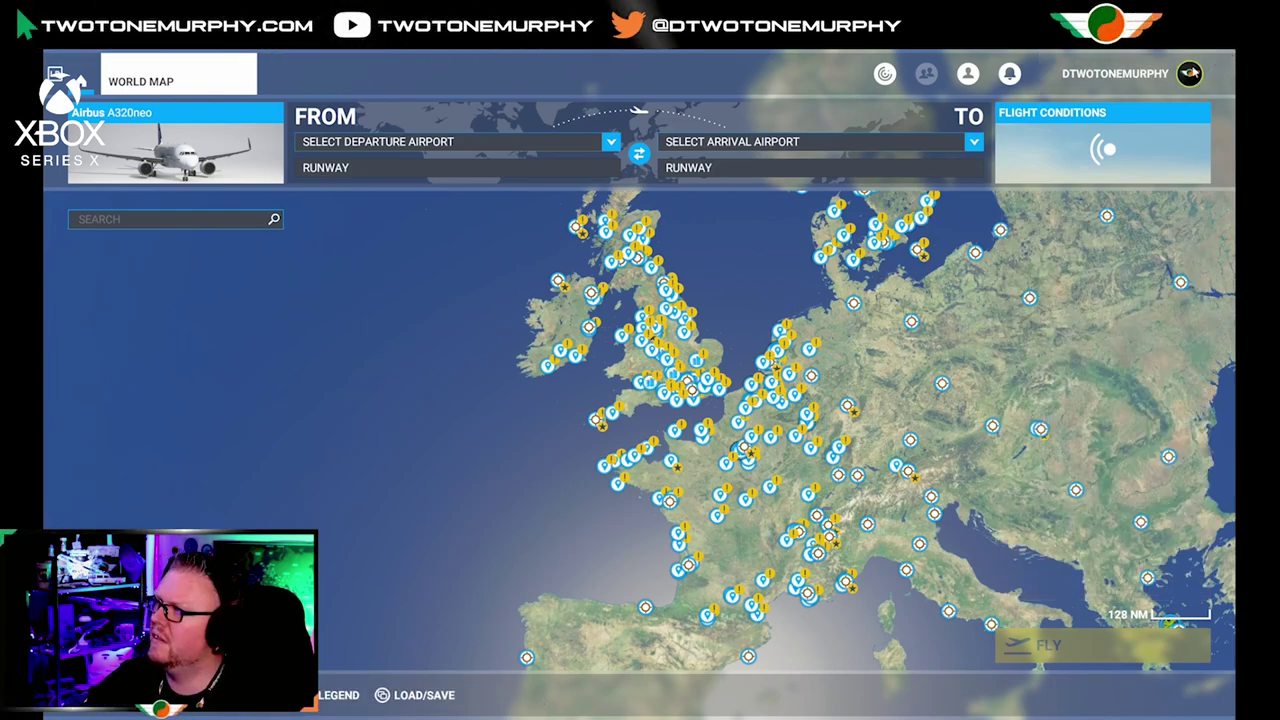
scroll(795, 292, "down", 6)
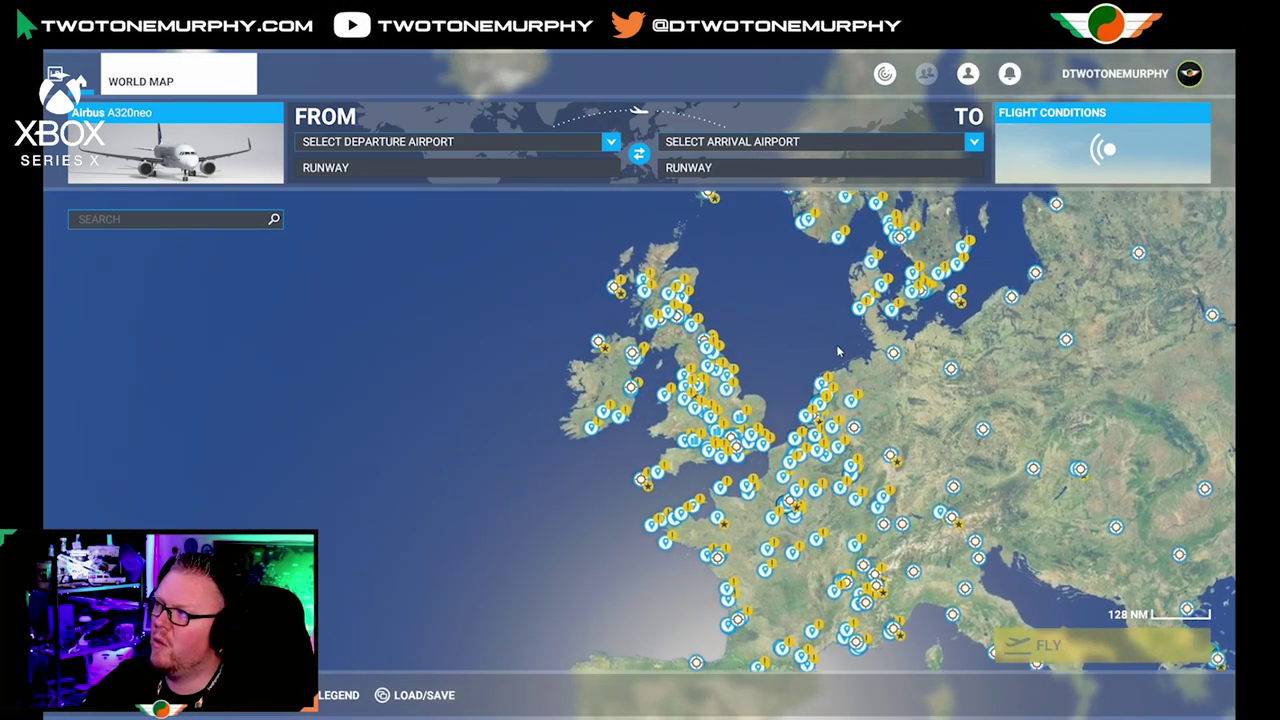
scroll(631, 457, "down", 2)
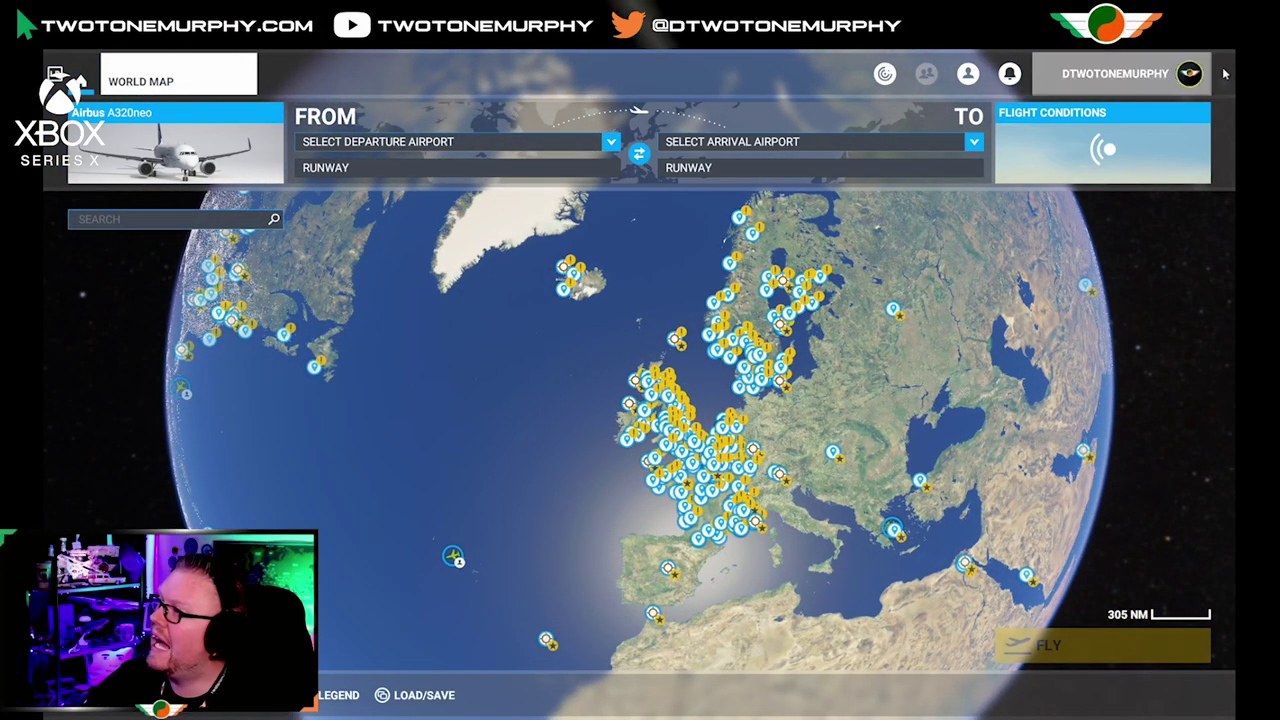
In the profile panel, switch Status to Offline, then back to Online, and show the server list
left_click(1134, 72)
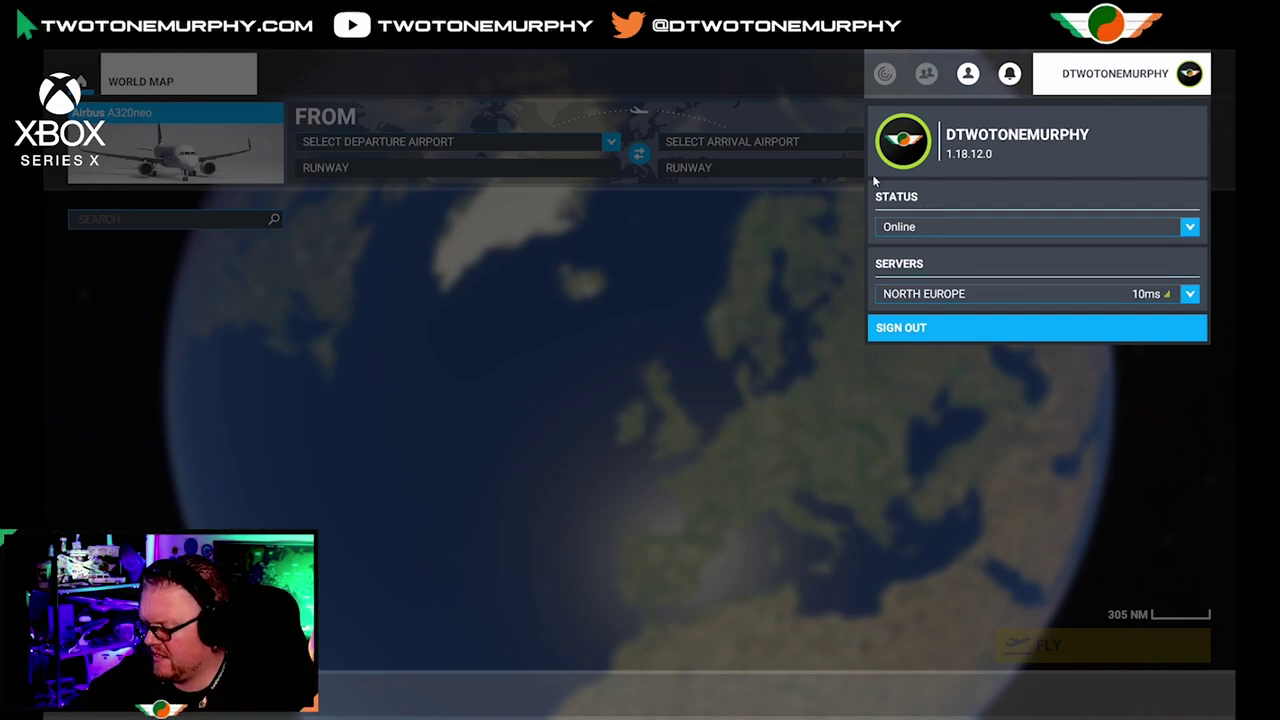
left_click(923, 229)
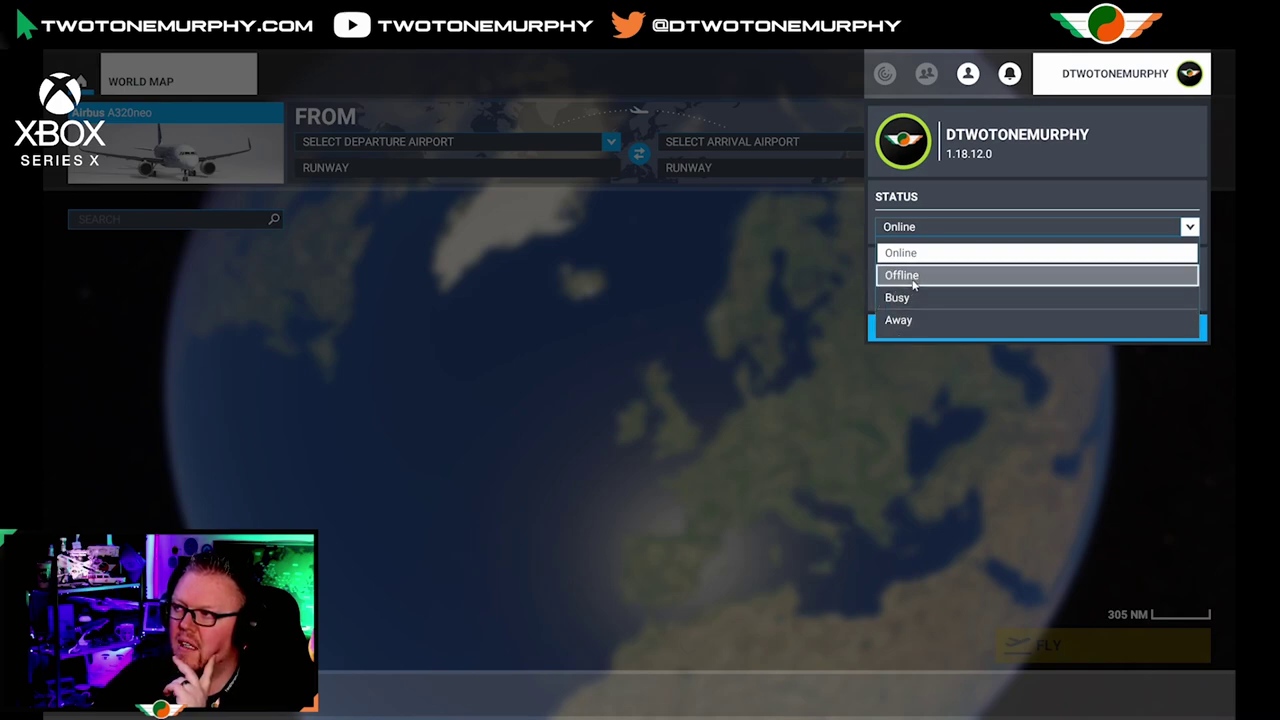
left_click(912, 278)
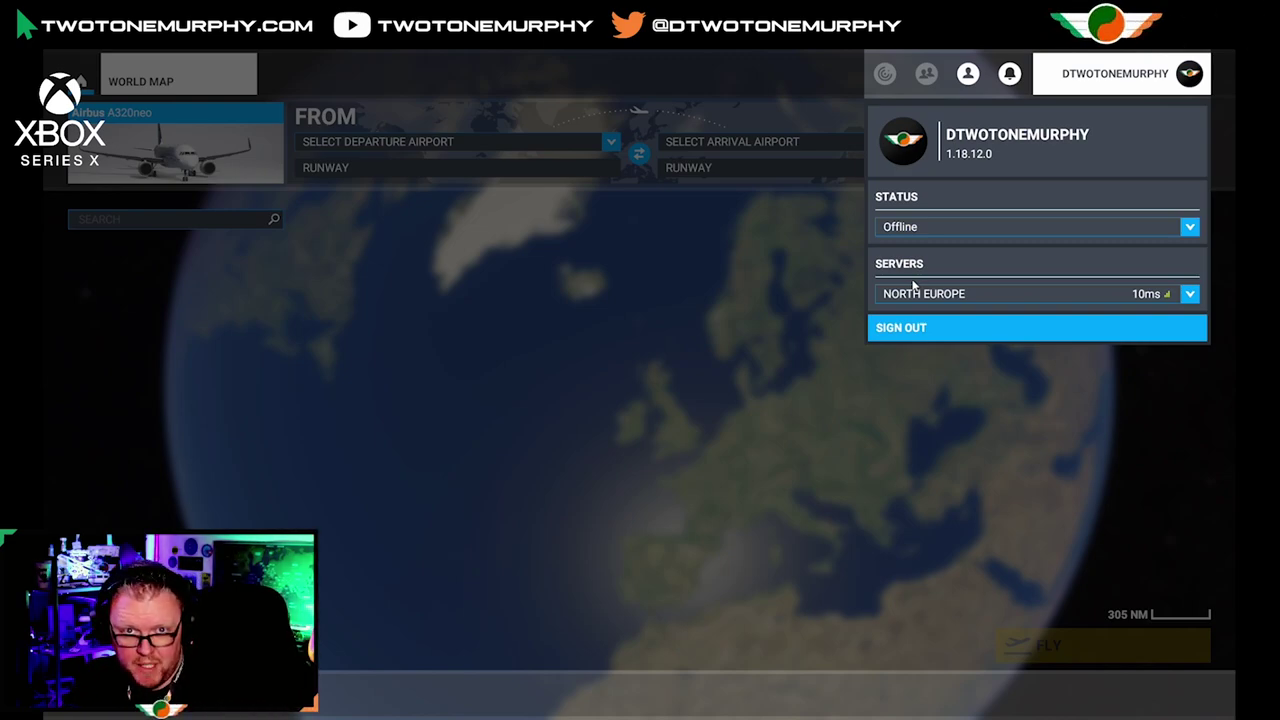
left_click(945, 226)
left_click(912, 251)
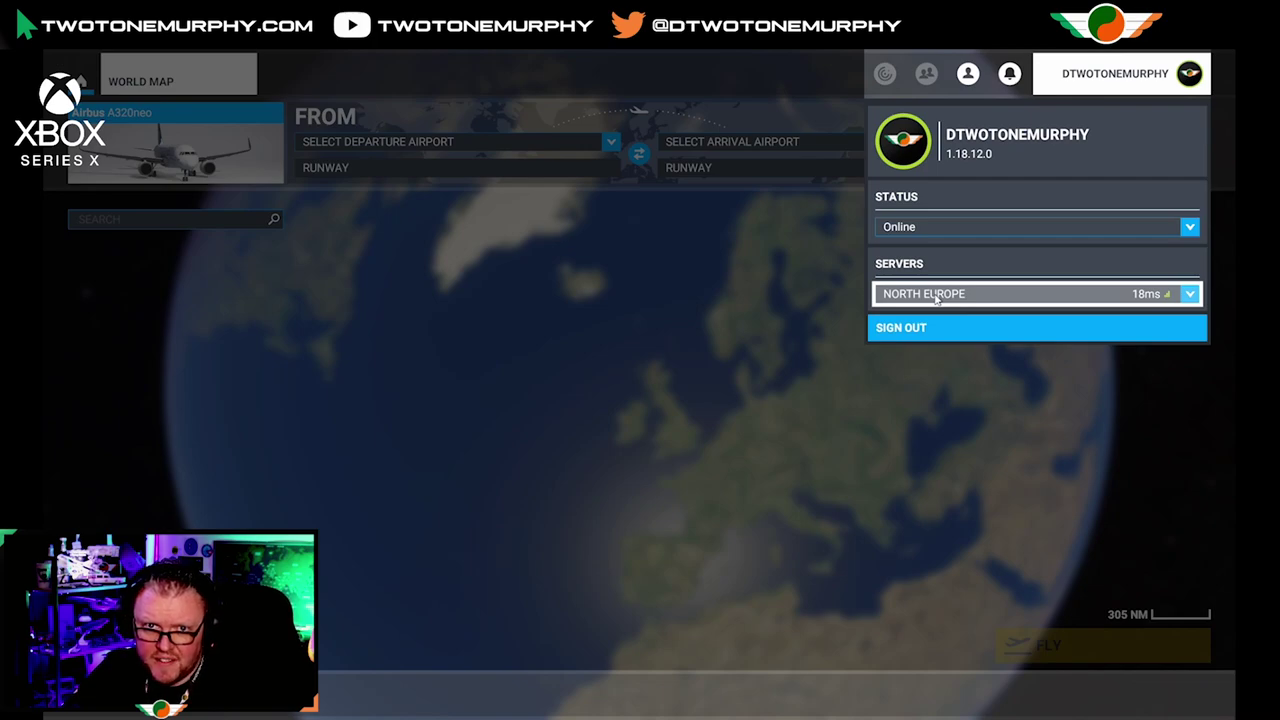
left_click(937, 295)
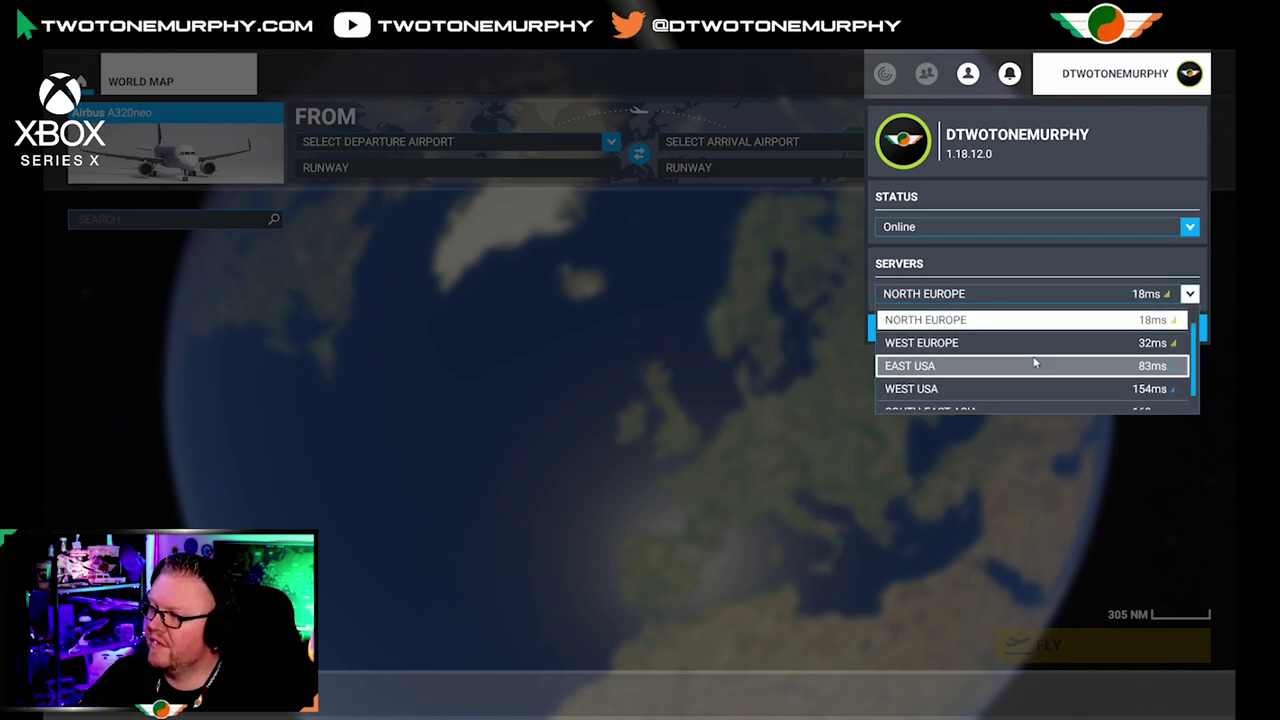
Keep North Europe as the selected server and close the profile panel
scroll(1033, 360, "down", 1)
scroll(1035, 366, "up", 2)
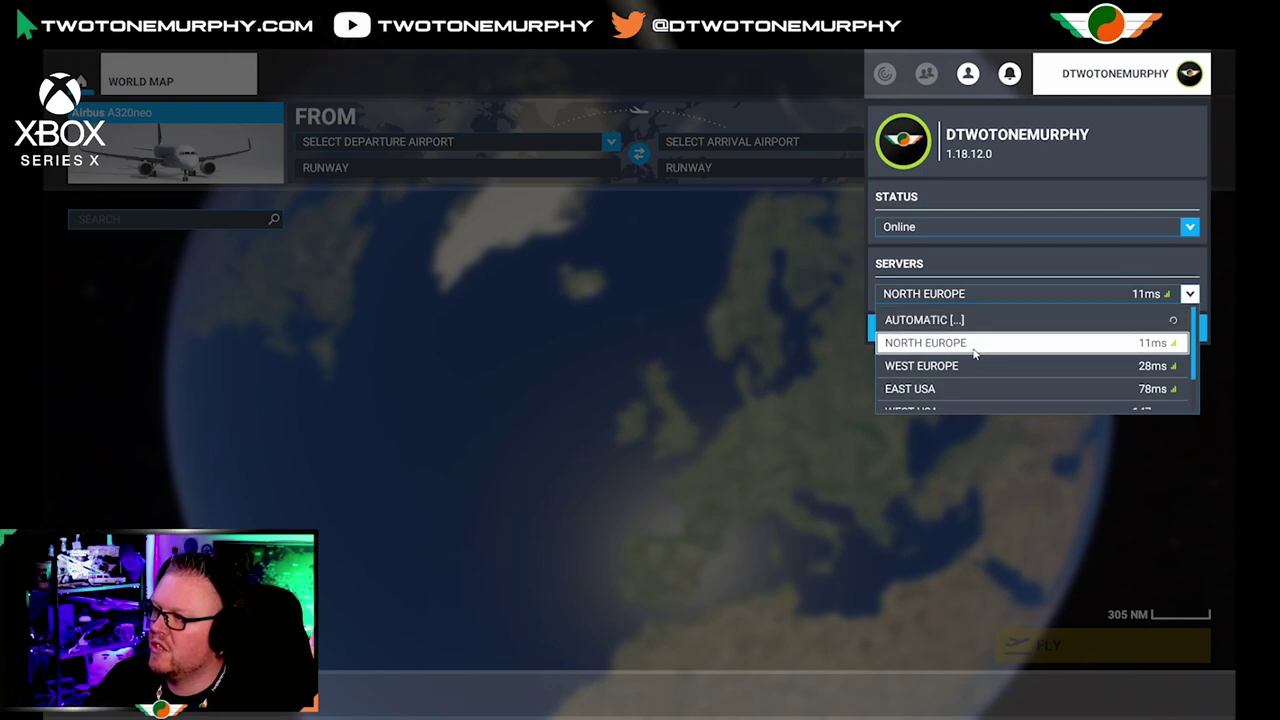
scroll(960, 364, "down", 2)
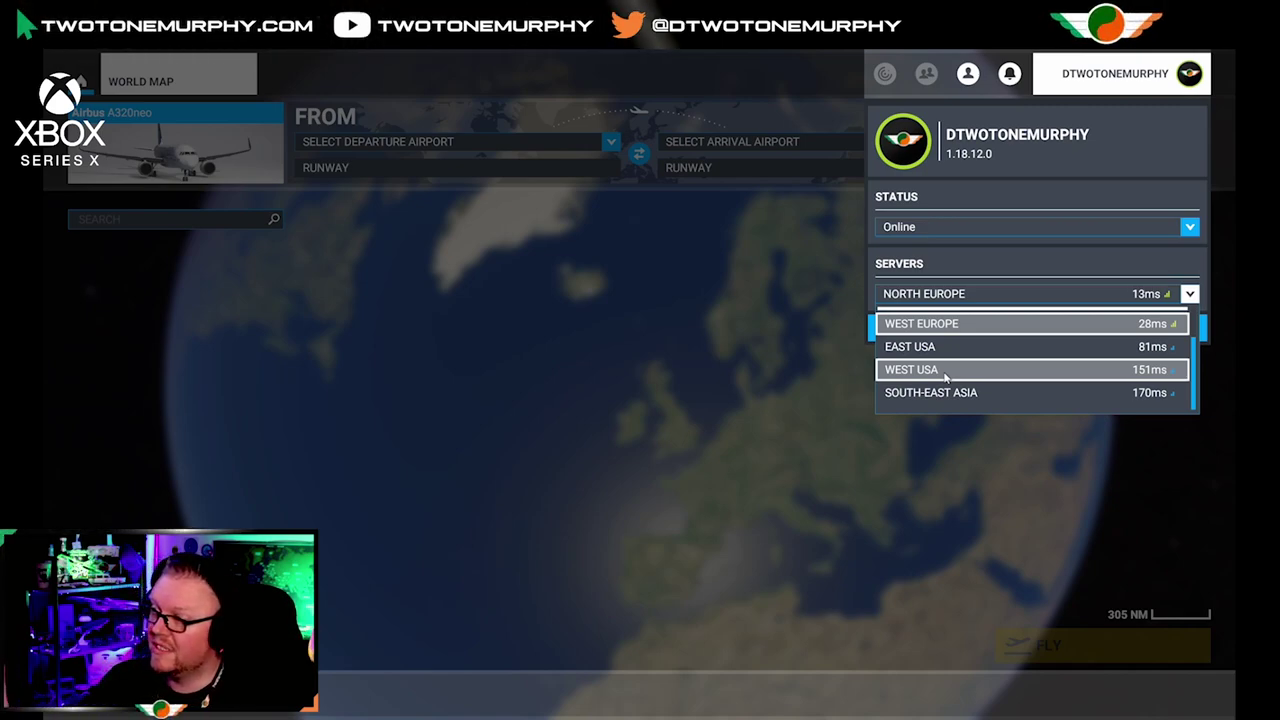
scroll(947, 355, "up", 2)
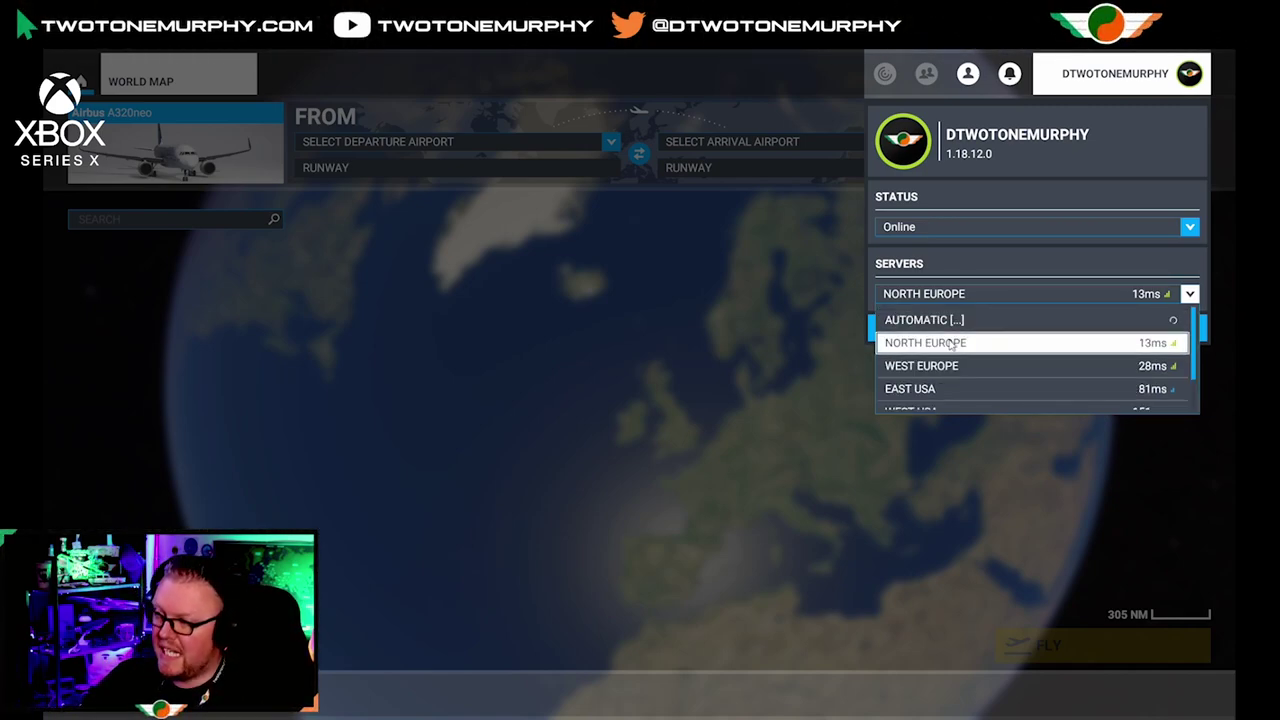
left_click(948, 343)
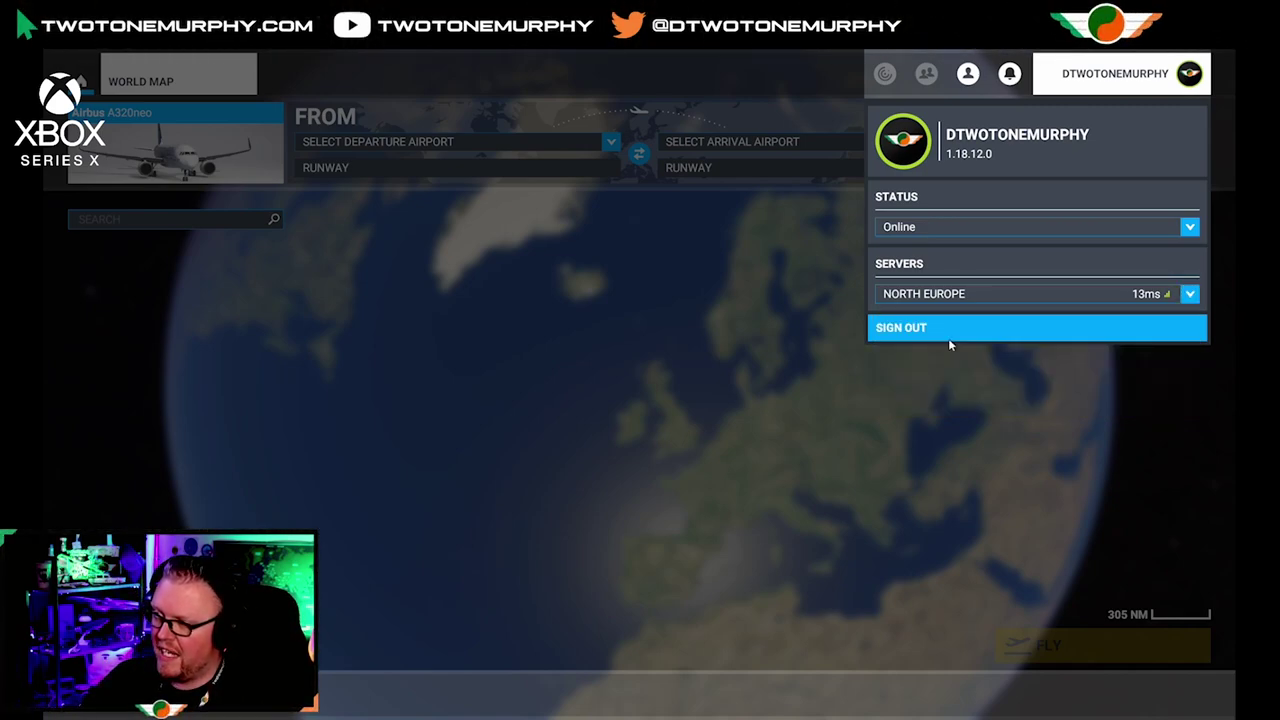
left_click(883, 399)
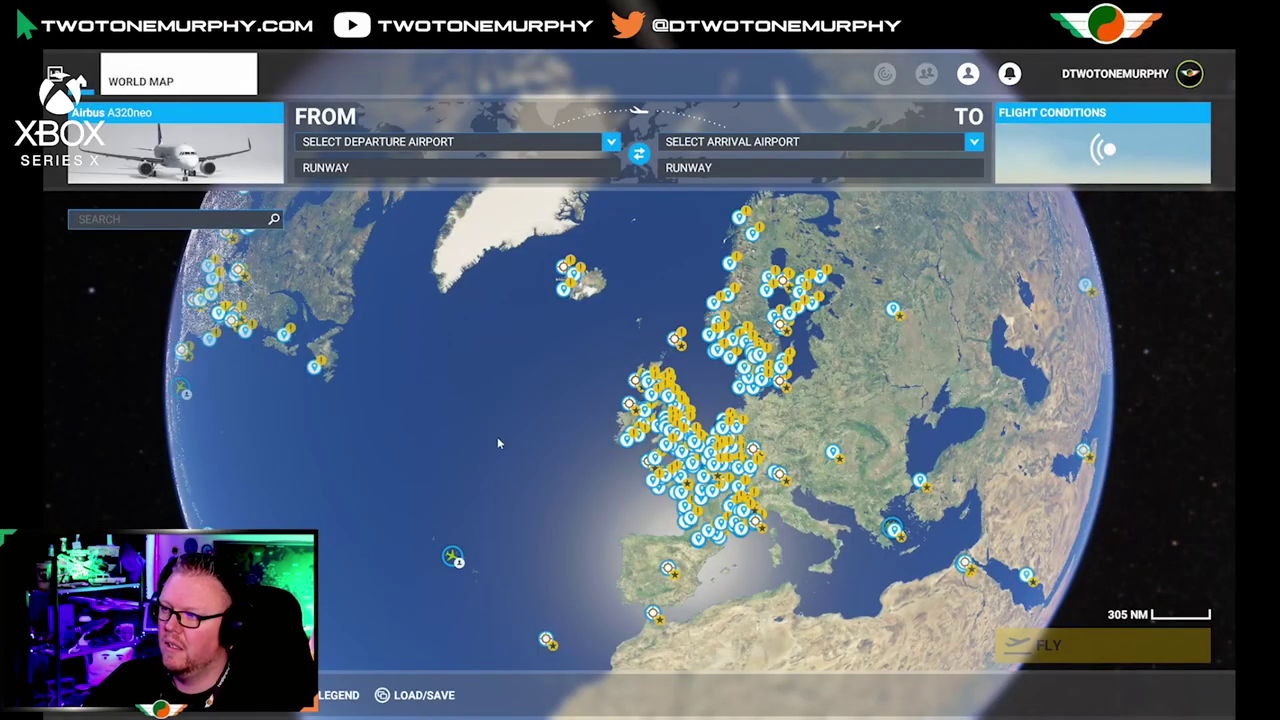
Open the Airbus A320neo's Weight and Balance page showing fuel and payload
left_click(116, 124)
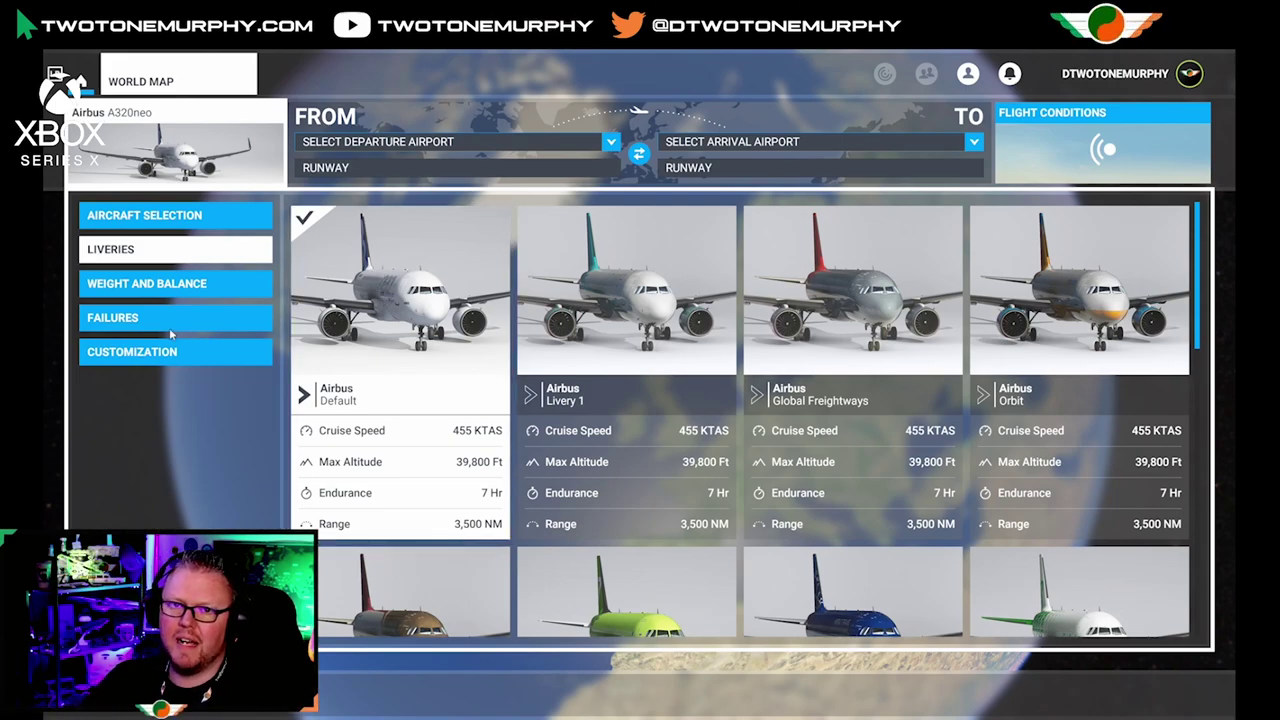
left_click(170, 284)
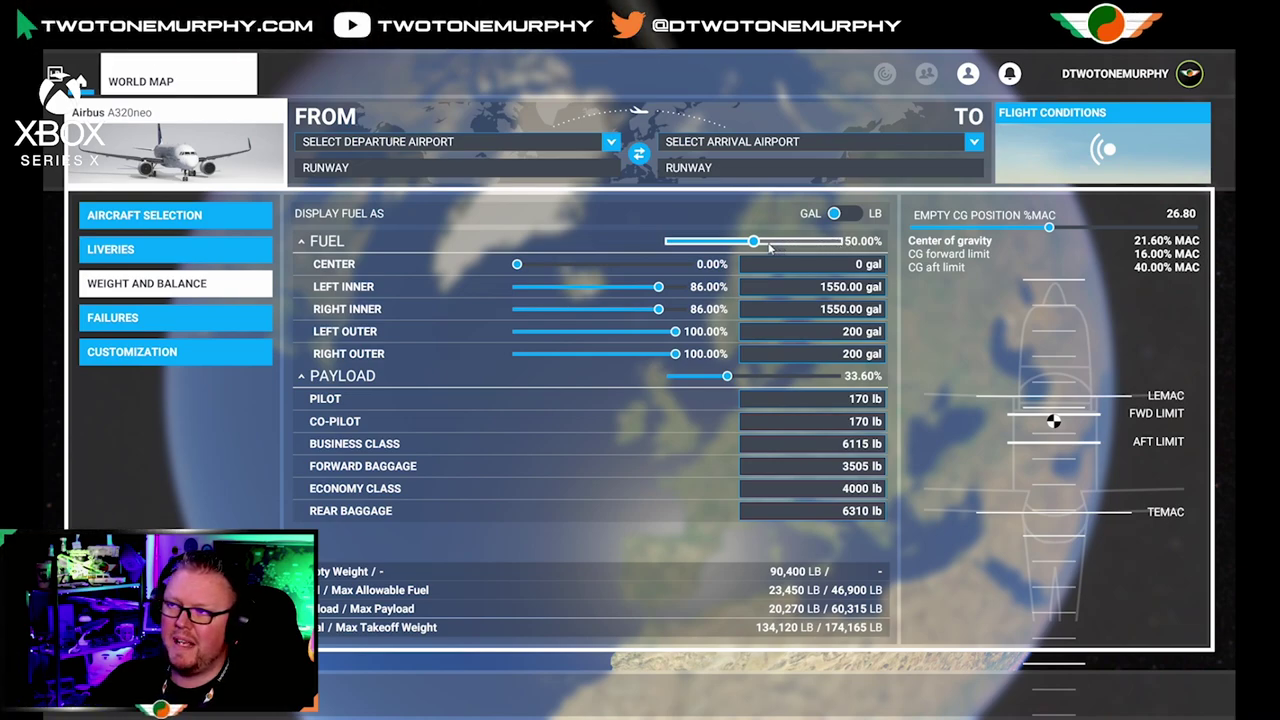
Raise the A320neo's total fuel from 50% to 75% and go to the Failures page
left_click_drag(755, 242, 790, 245)
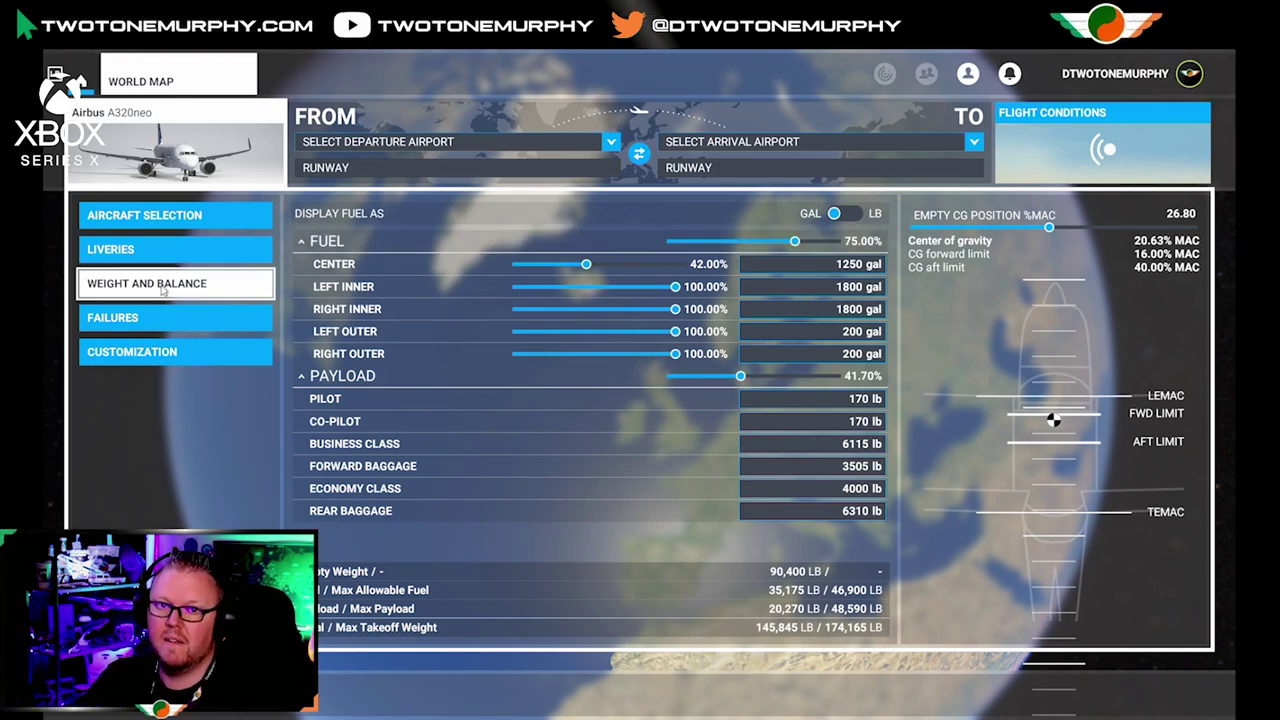
left_click(133, 330)
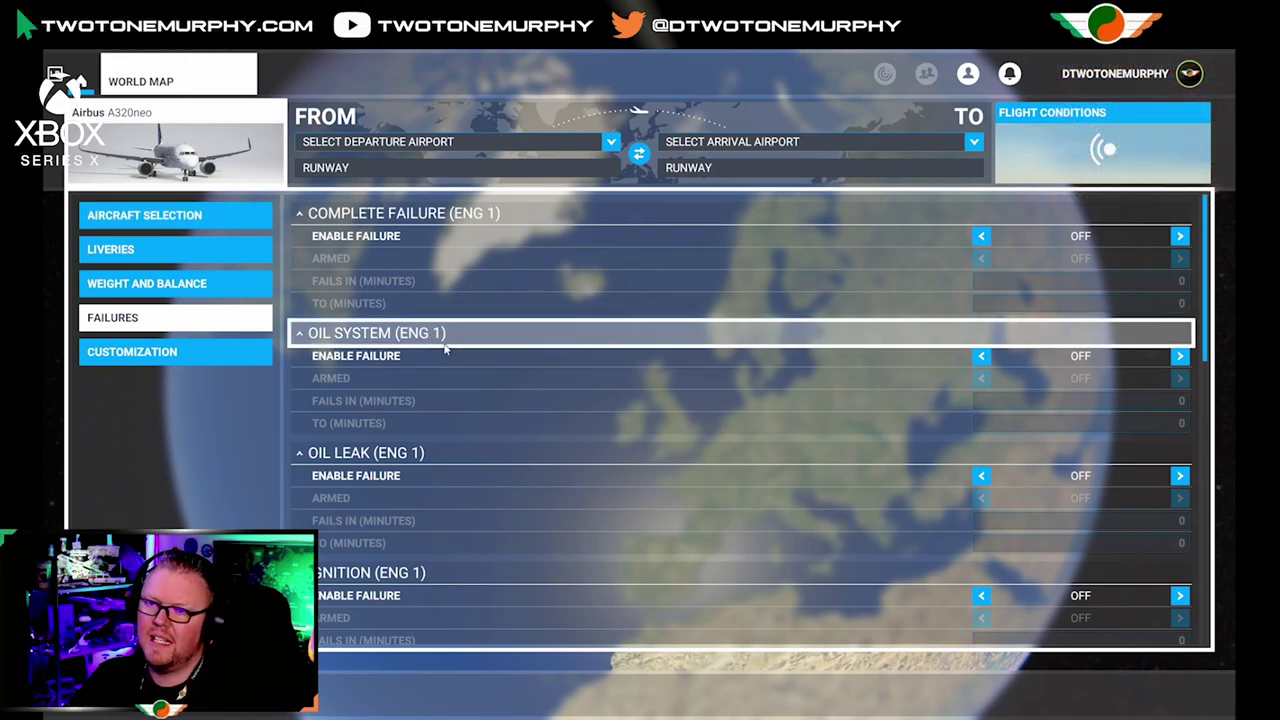
Leave every engine failure Off and go to the Customization page
scroll(426, 355, "down", 1)
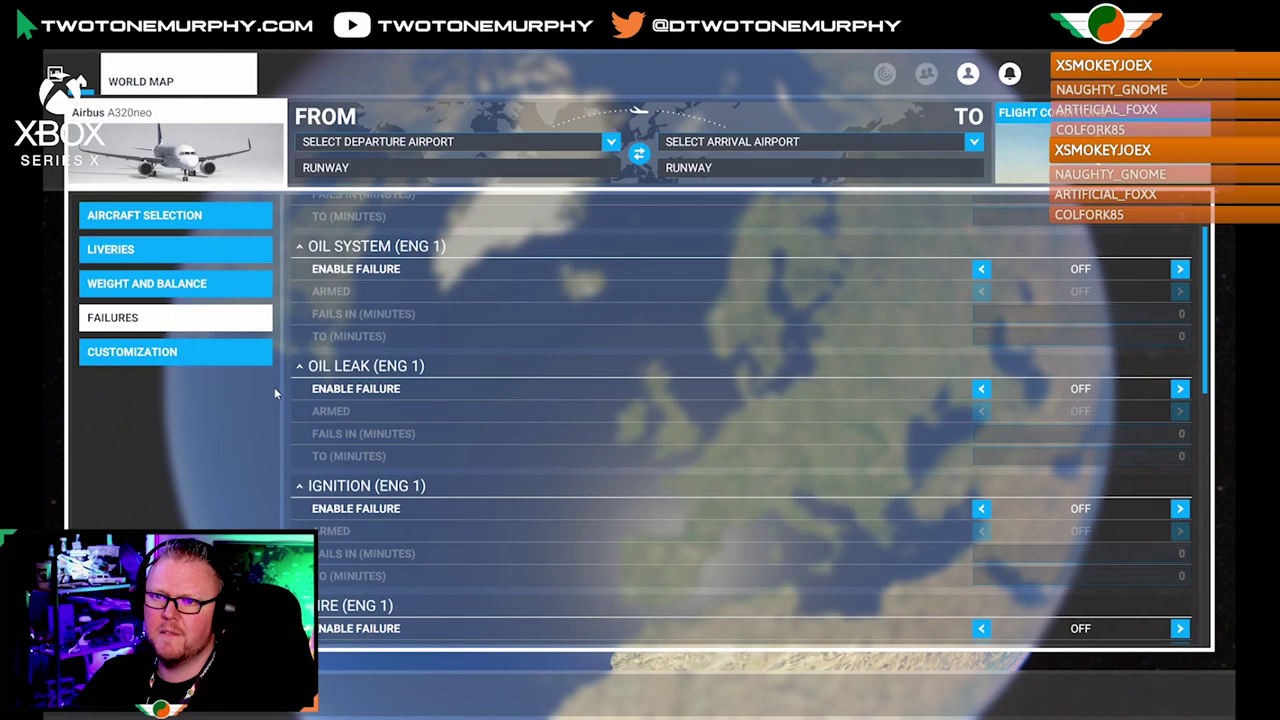
left_click(187, 357)
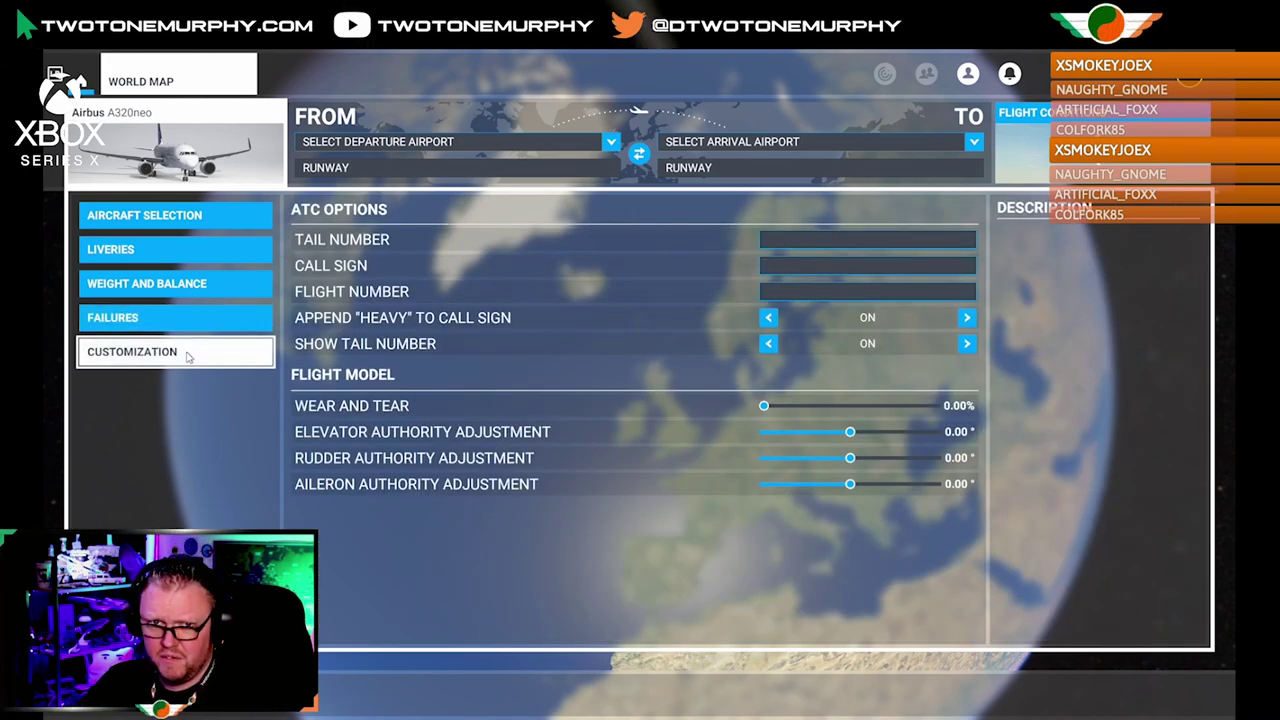